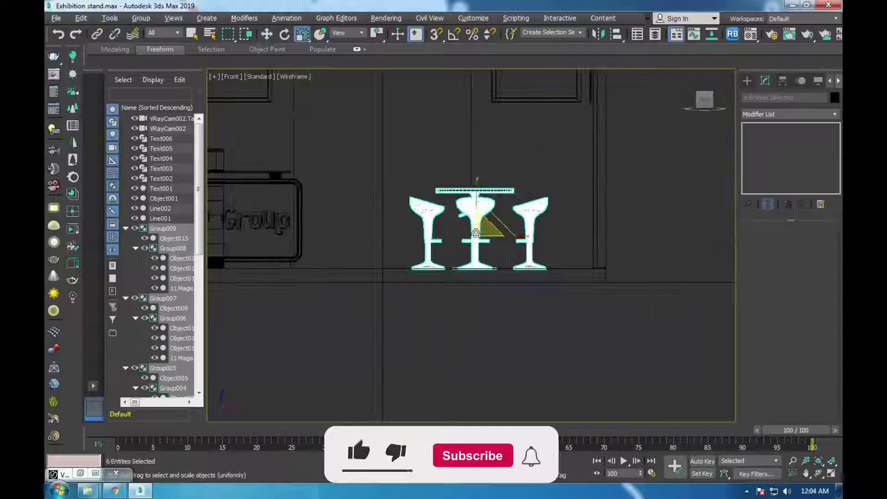
Clone the table-and-stools set to a new spot and name the new group
scroll(474, 270, up, 5)
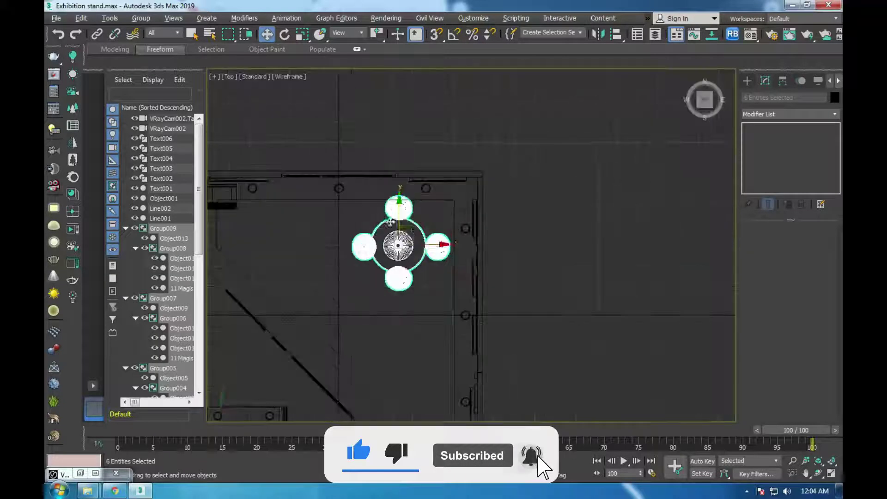
shift+drag(414, 232, 414, 332)
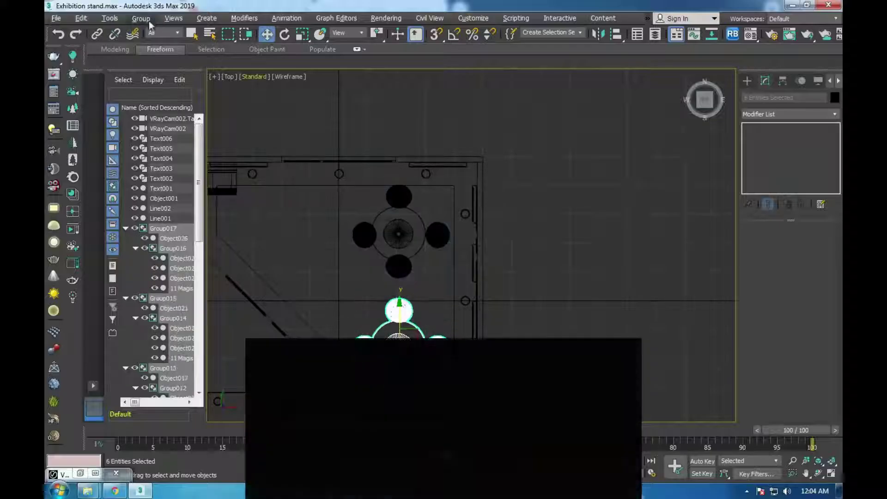
click(453, 266)
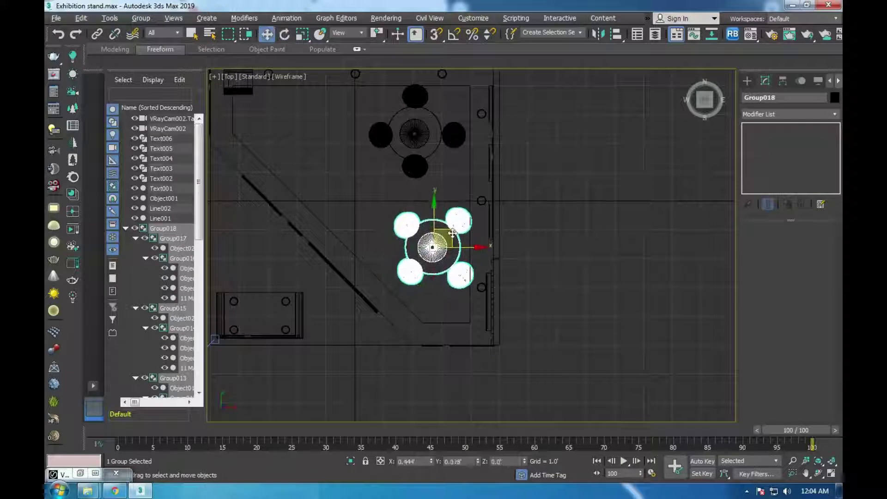
Place another stool-set copy at the upper left and test-render from VRayCam002
middle_drag(452, 233, 595, 369)
scroll(404, 229, down, 3)
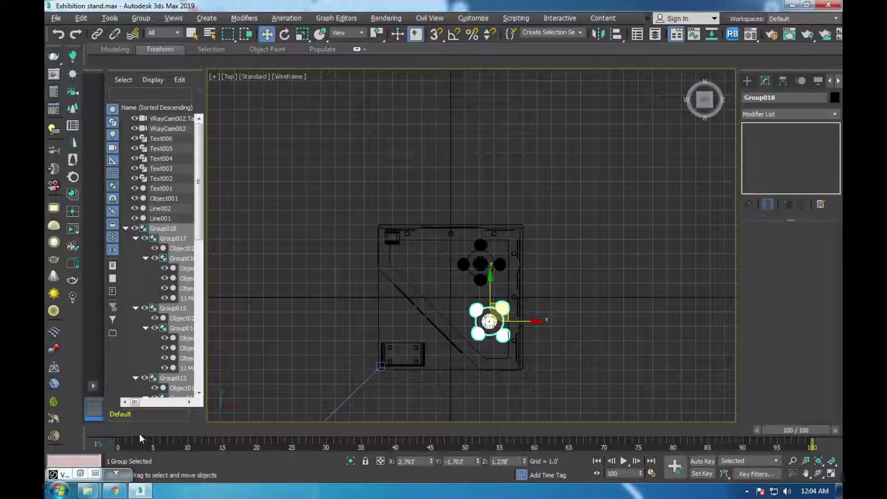
scroll(408, 295, up, 3)
shift+drag(596, 342, 476, 213)
scroll(470, 207, up, 2)
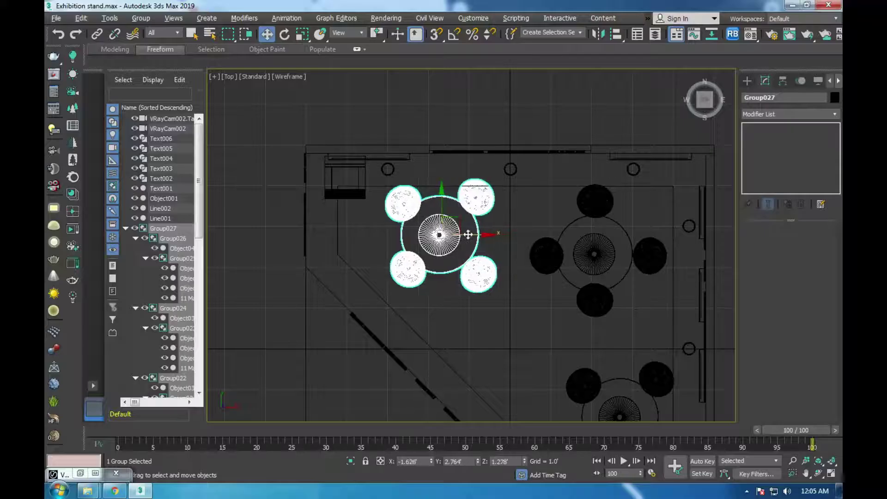
key(c)
key(shift+q)
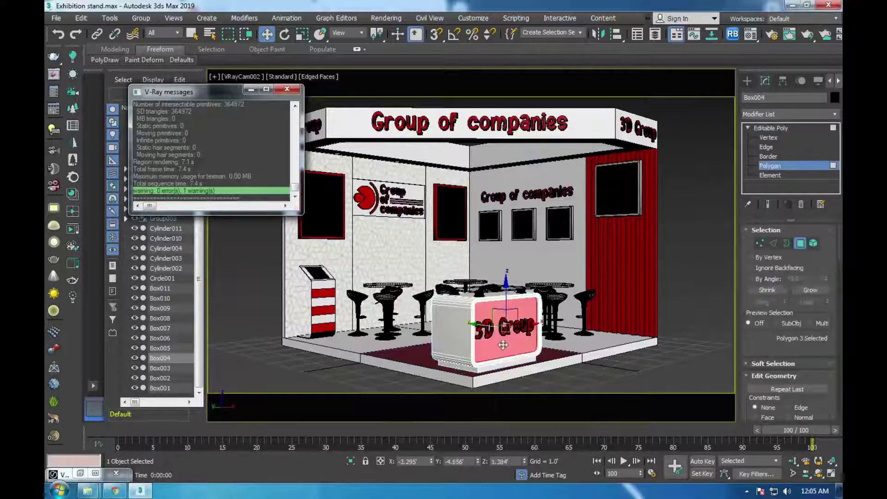
Inspect the booth materials in the Material Editor and close the V-Ray messages window
key(m)
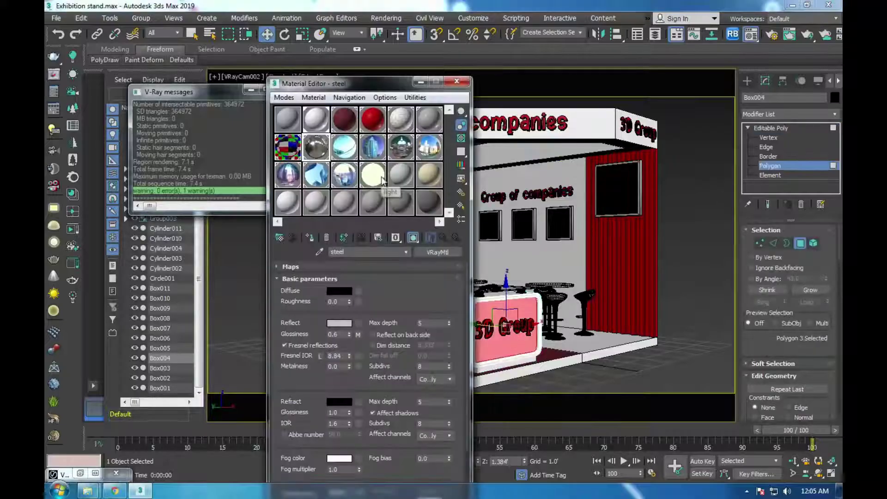
click(402, 178)
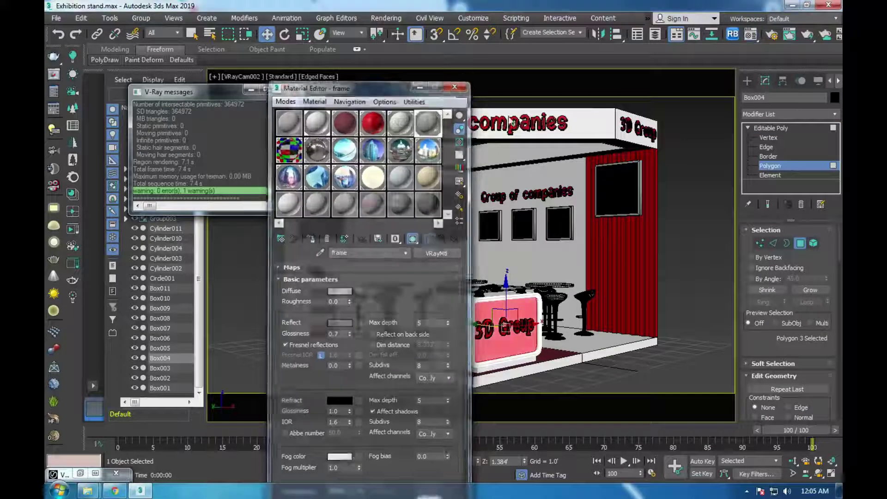
click(770, 165)
key(m)
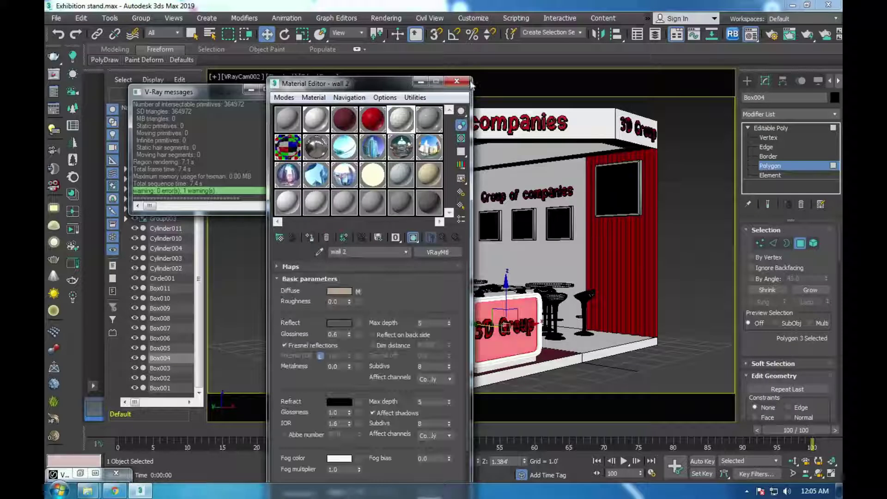
click(767, 129)
click(287, 88)
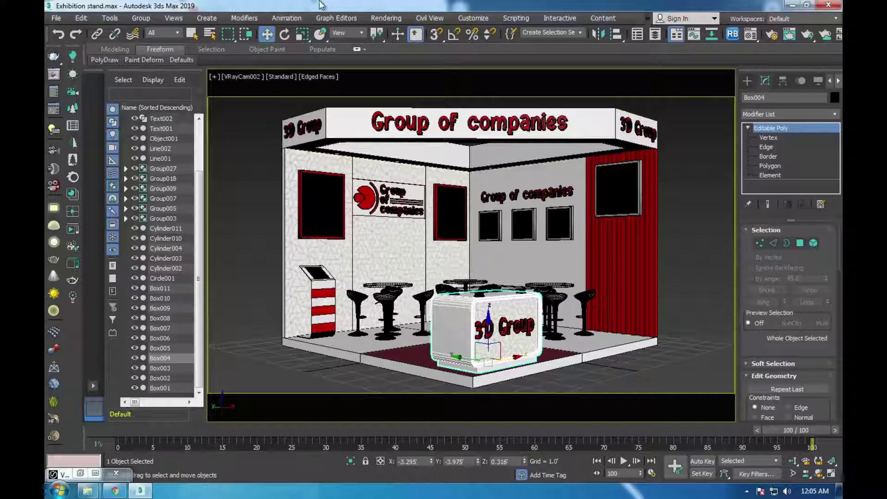
Change the environment background to dark and start a new test render
key(8)
click(618, 85)
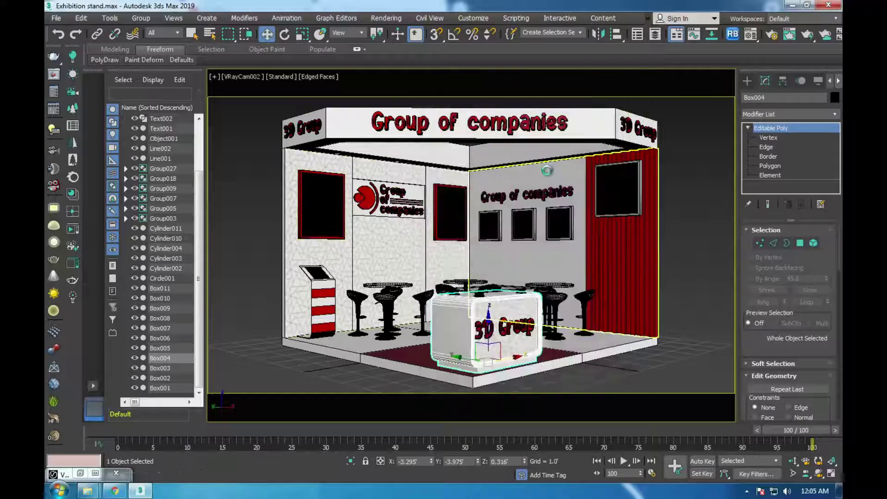
key(shift+q)
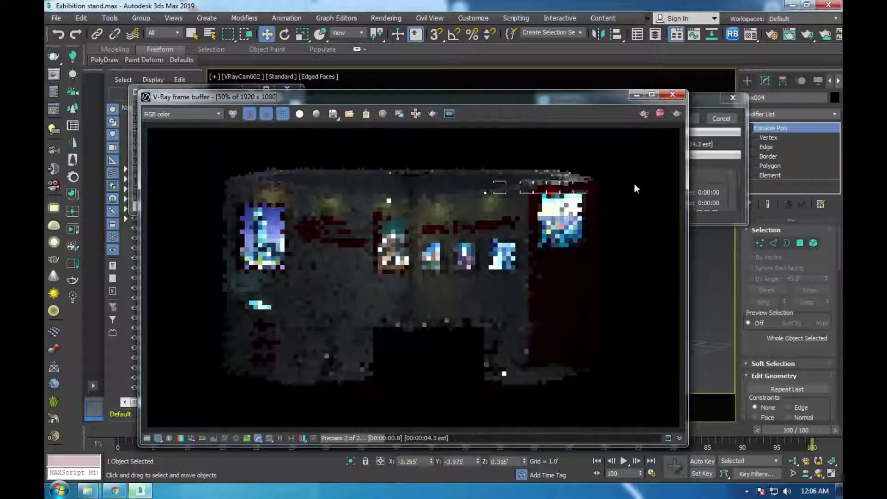
click(721, 121)
Cancel the render and clone VRayCam002 into VRayCam003, aimed at the stand
key(t)
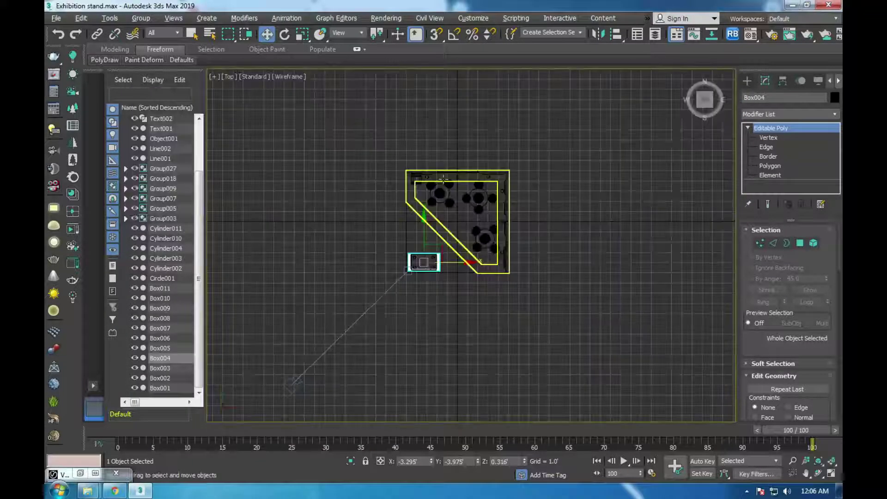
click(383, 352)
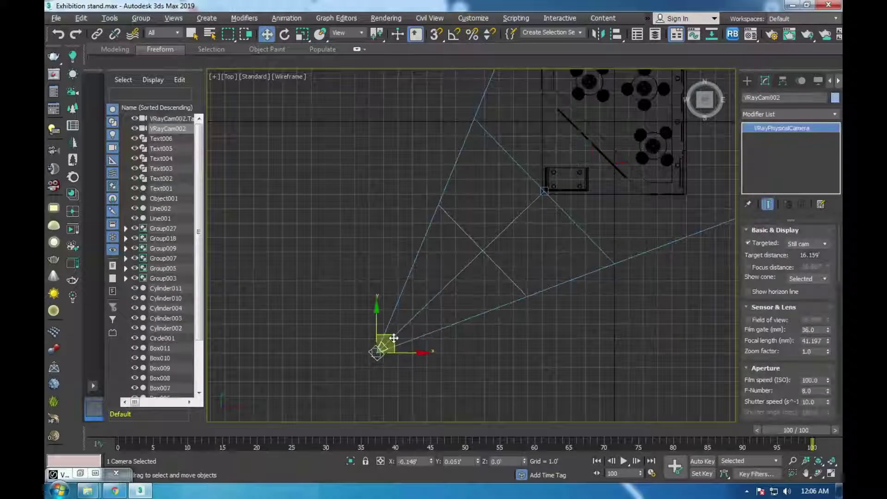
key(c)
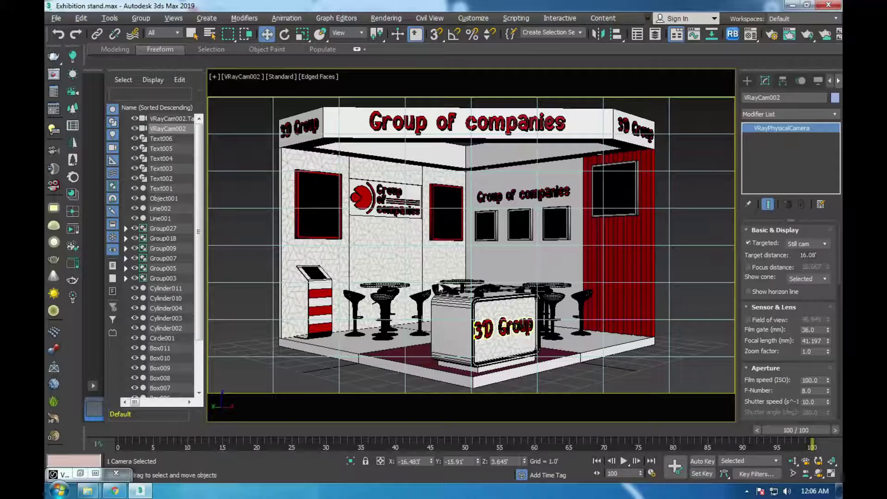
key(t)
shift+drag(542, 188, 542, 122)
key(Return)
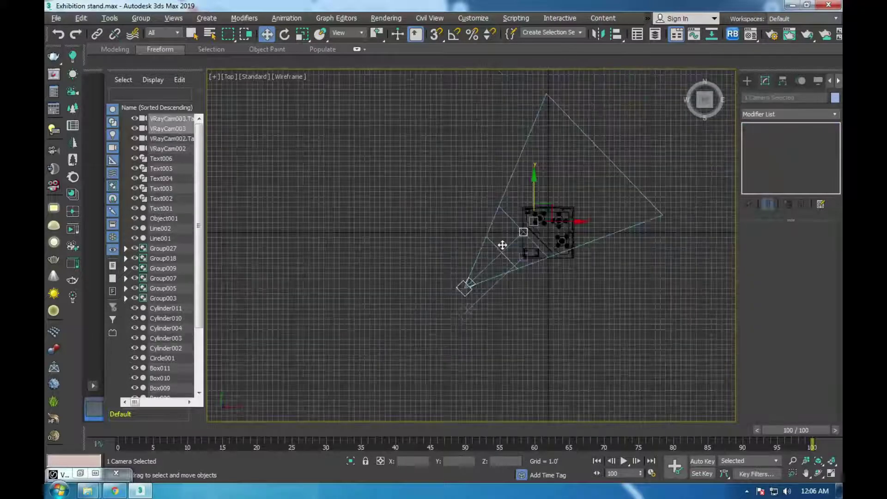
scroll(502, 244, up, 3)
drag(434, 320, 442, 203)
Shift VRayCam003 left and raise it to frame the stand head-on
key(c)
key(t)
key(c)
key(t)
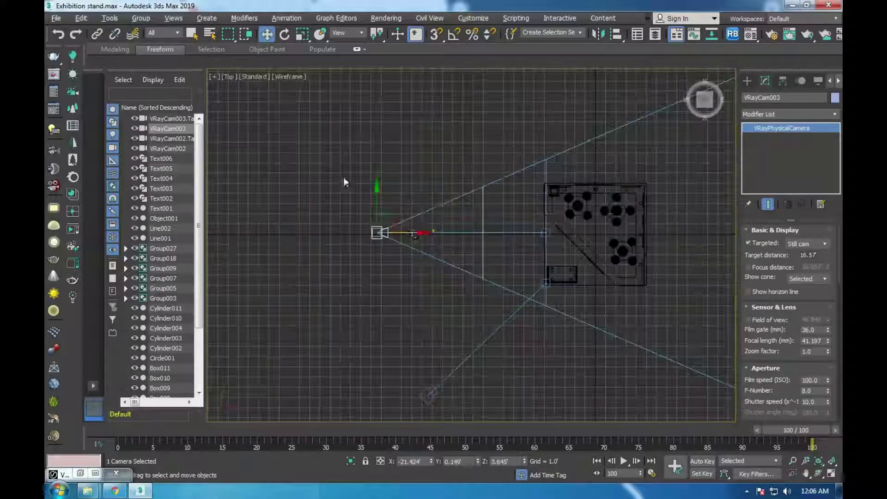
drag(409, 224, 370, 223)
key(c)
middle_drag(566, 256, 565, 270)
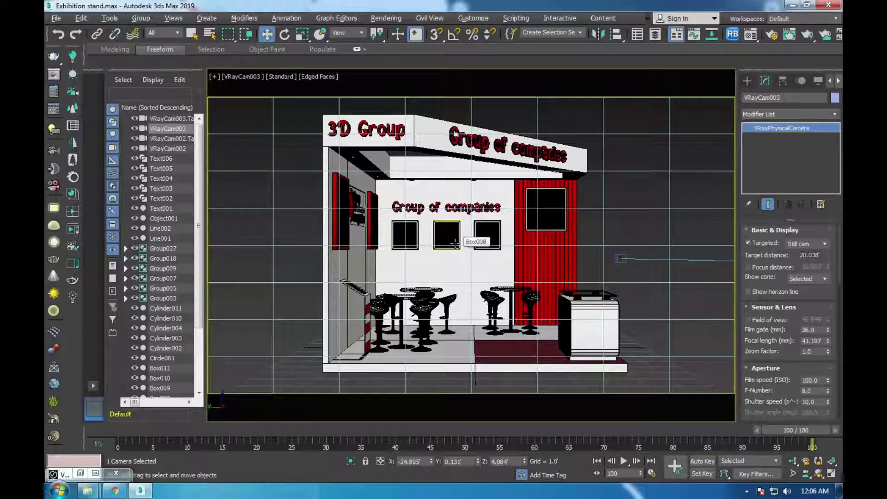
Clone VRayCam004 in the Top view, move it closer and aim it into the booth
key(alt+w)
right_click(326, 174)
key(alt+w)
scroll(402, 196, down, 3)
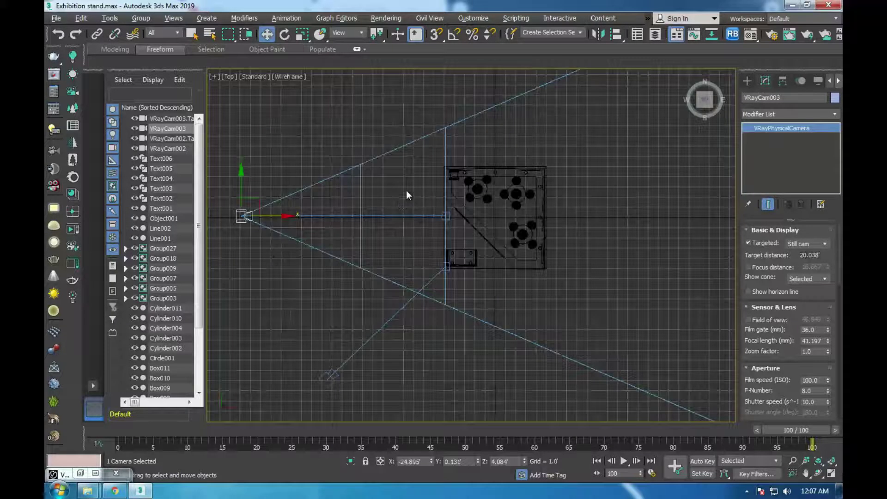
shift+drag(241, 216, 365, 216)
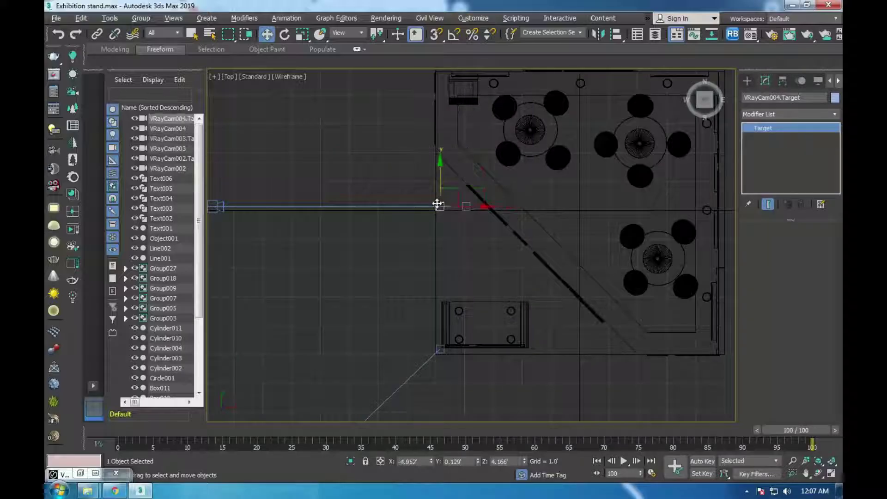
drag(218, 205, 307, 206)
middle_drag(341, 198, 374, 308)
Adjust the VRayCam004 target to frame the kiosk, stools and the red frames above
click(476, 243)
click(344, 314)
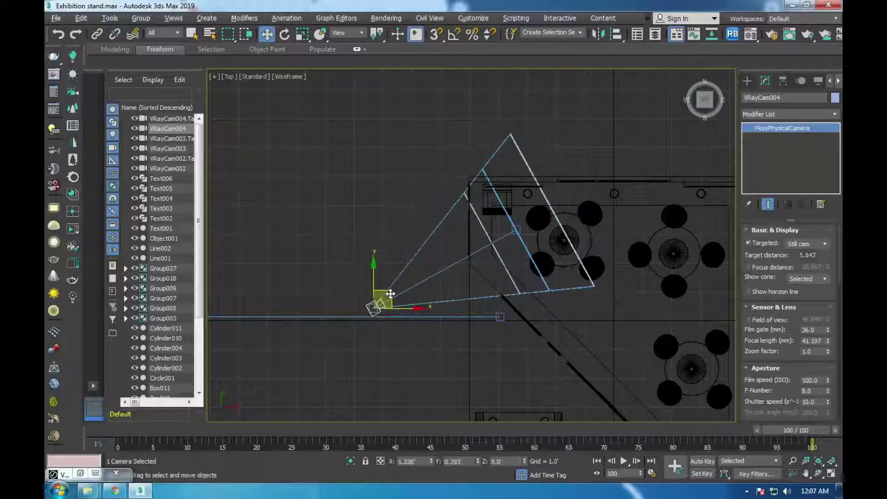
key(c)
click(240, 77)
click(286, 299)
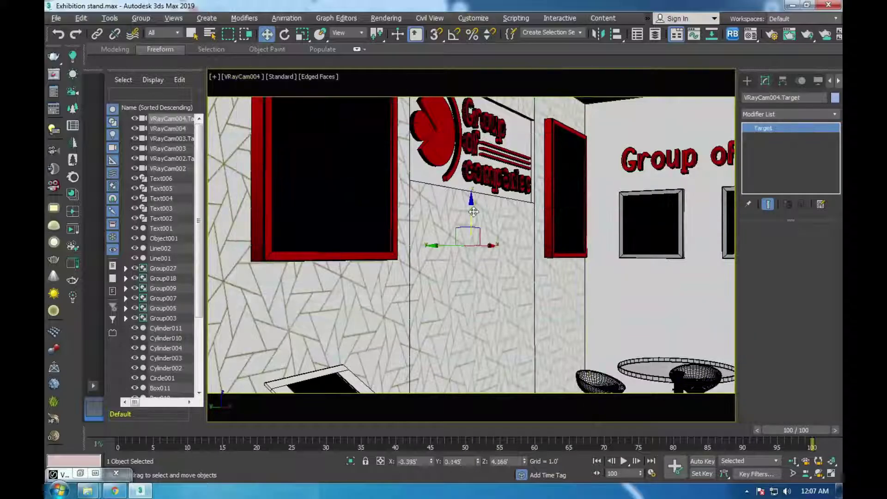
middle_drag(474, 388, 466, 280)
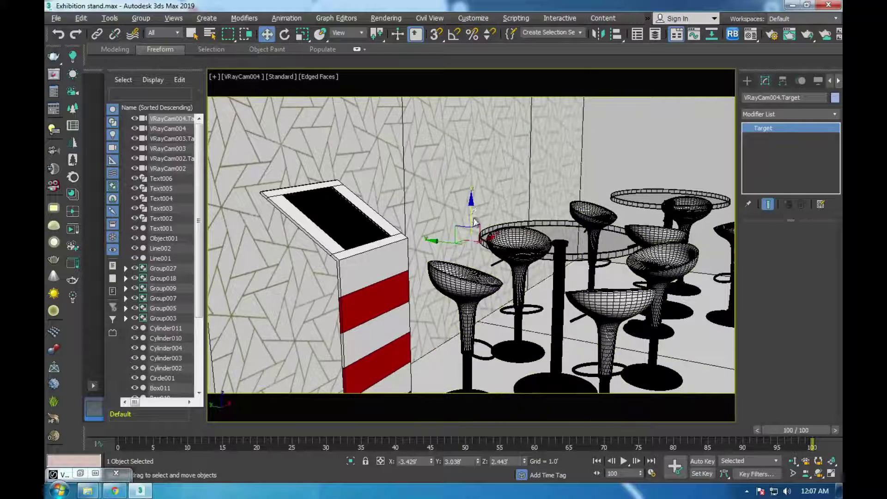
middle_drag(474, 222, 474, 163)
Set the VRayCam004 zoom factor to 1.06 and test-render from it
click(240, 76)
click(268, 287)
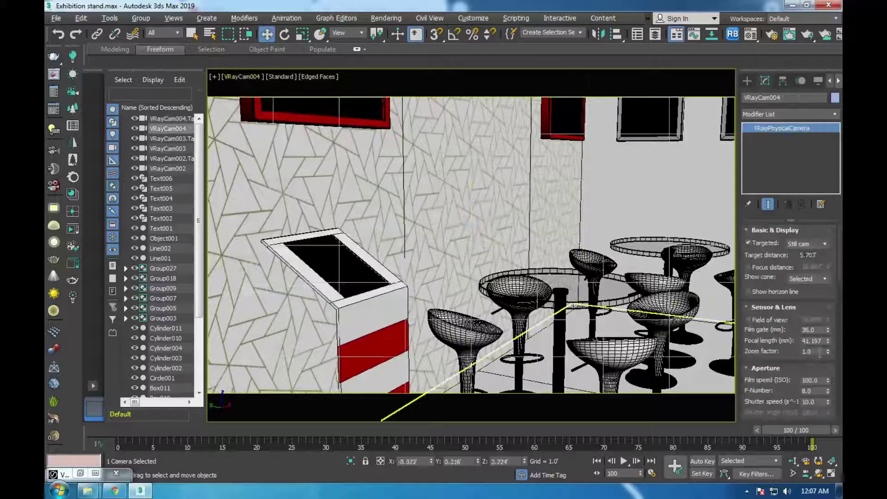
drag(827, 352, 827, 341)
key(shift+q)
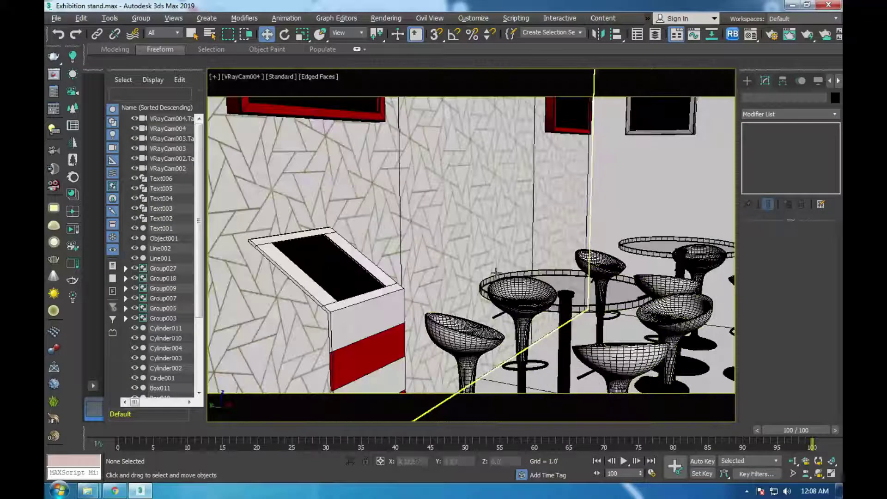
In Explorer, open 3Ds Modelss > LED and view the tv folder as extra large icons
click(87, 491)
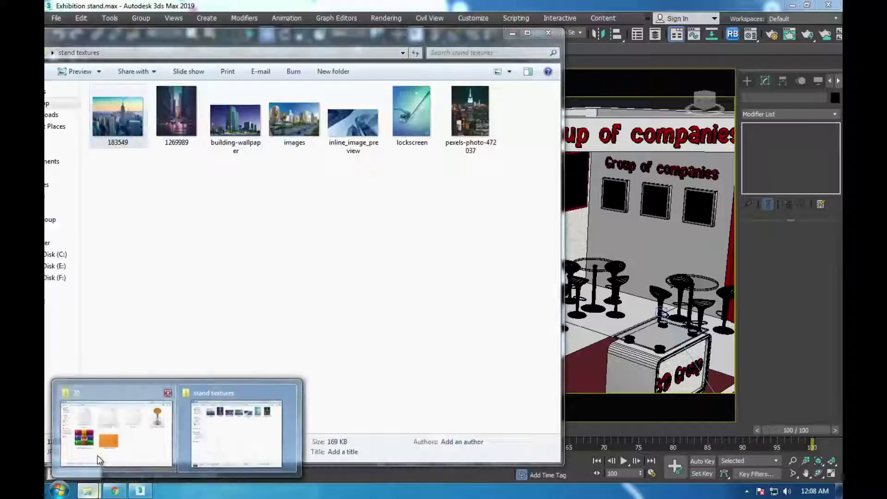
click(99, 459)
key(BackSpace)
scroll(179, 119, down, 20)
double_click(170, 84)
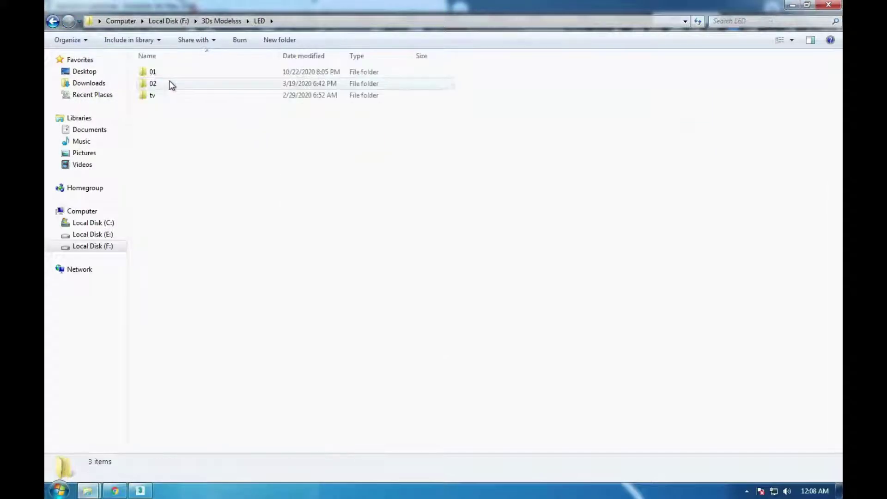
double_click(170, 95)
right_click(197, 143)
click(371, 149)
Browse the LED folders 01 and 02 as extra large icons to find the F6100 files
key(BackSpace)
double_click(153, 72)
right_click(213, 203)
click(388, 212)
key(BackSpace)
double_click(144, 83)
right_click(219, 187)
click(421, 181)
Merge the Samsung TV model file into the booth scene and zoom to it
drag(523, 134, 485, 378)
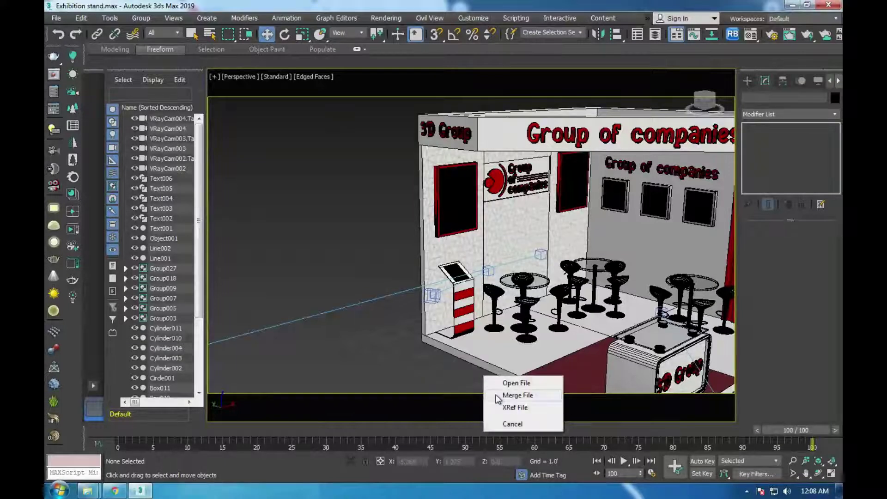
click(498, 398)
key(t)
key(z)
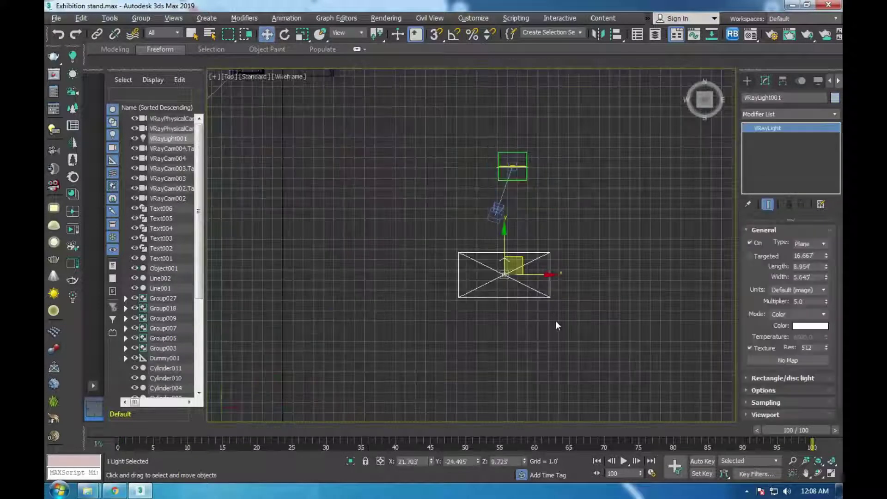
scroll(602, 264, down, 3)
Select the Samsung TV and frame it in the Front view
click(528, 149)
key(f)
key(z)
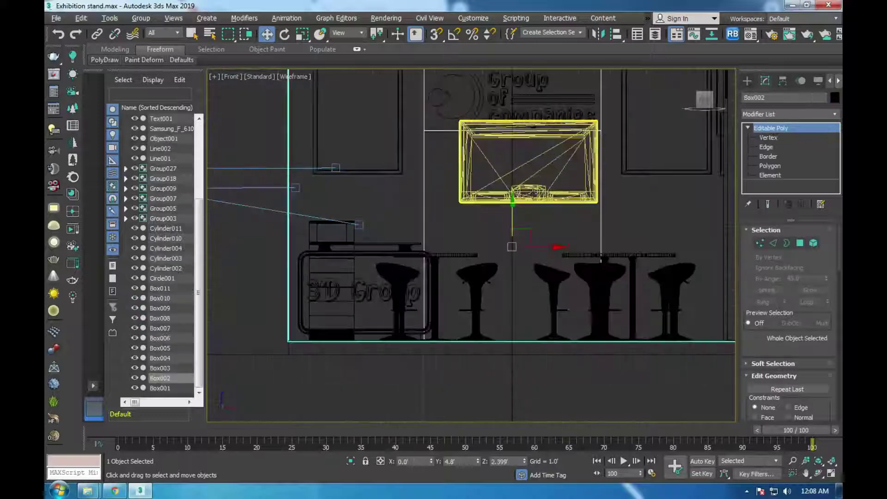
click(531, 192)
key(z)
scroll(498, 223, up, 1)
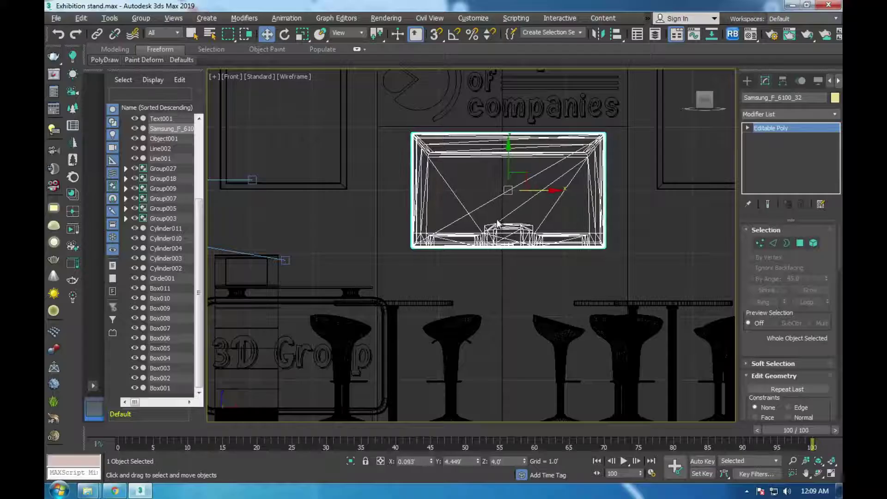
scroll(497, 223, down, 2)
click(504, 203)
key(1)
scroll(488, 160, up, 2)
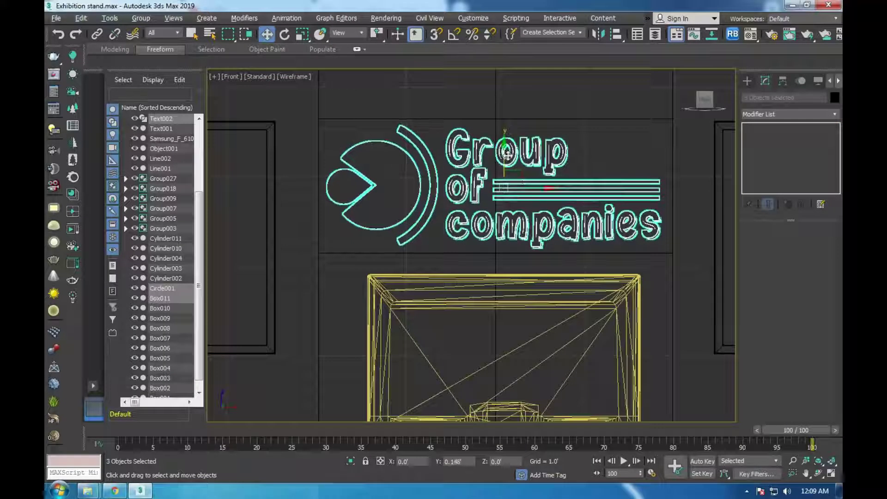
click(501, 318)
Raise the TV slightly below the logo and pick drive F: for missing bitmaps
key(alt+w)
key(alt+w)
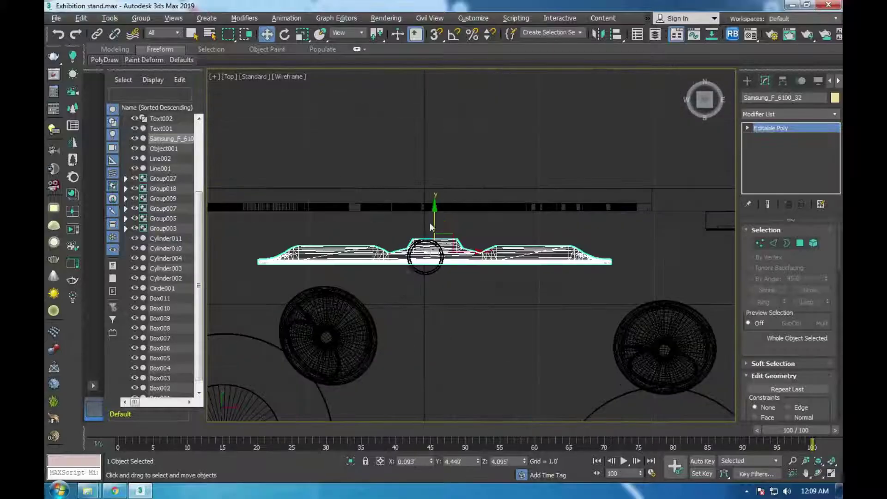
key(p)
scroll(505, 318, down, 5)
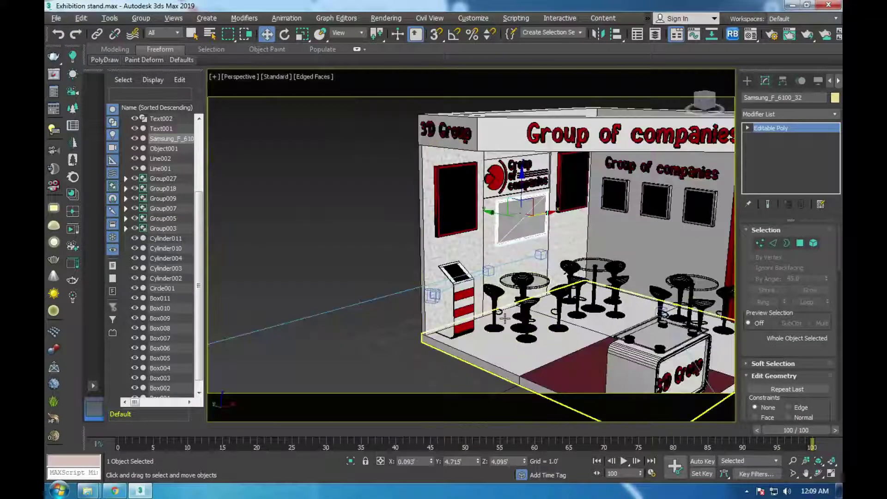
key(f)
key(z)
drag(497, 246, 499, 251)
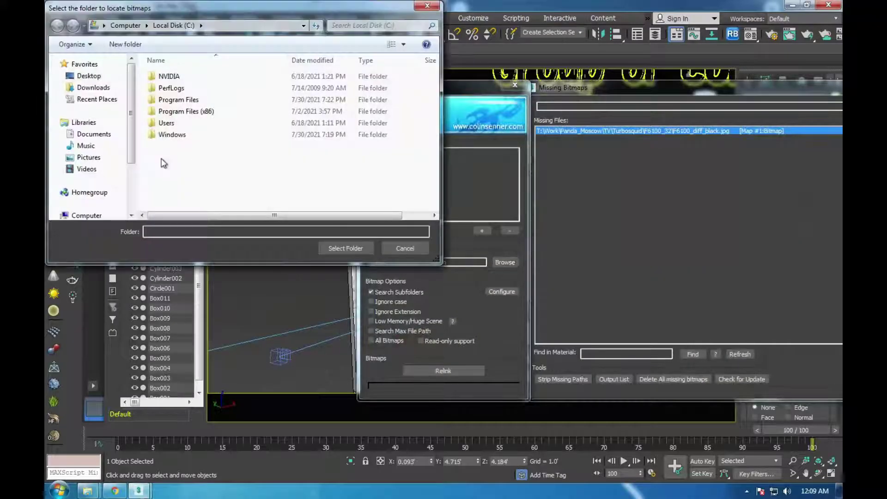
scroll(88, 139, down, 3)
click(93, 198)
Confirm Local Disk (F:) as the bitmap search folder and close Relink Bitmaps
click(345, 248)
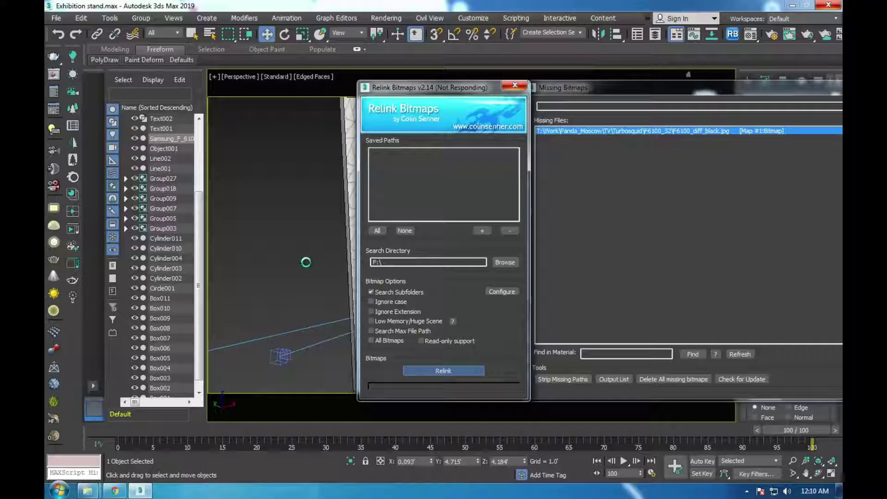
click(508, 88)
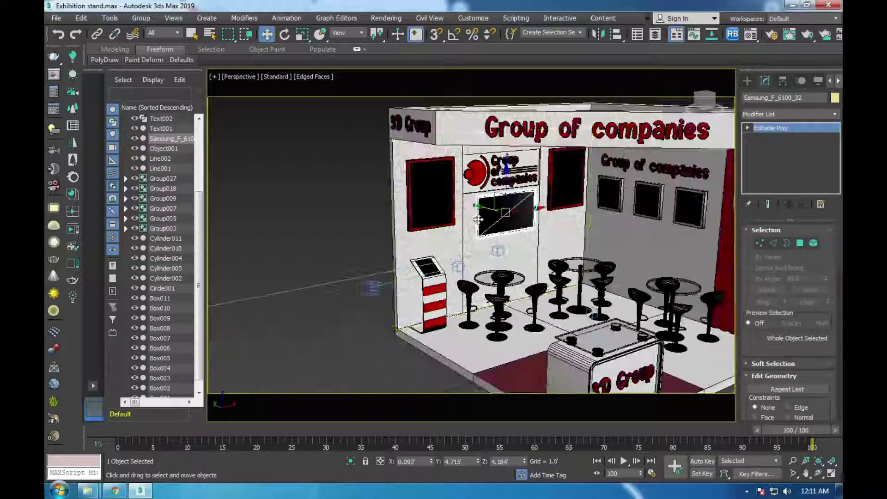
Clone the TV, rotate the copy and move it right in the Left view
key(alt+w)
key(alt+w)
shift+drag(425, 192, 425, 305)
key(Return)
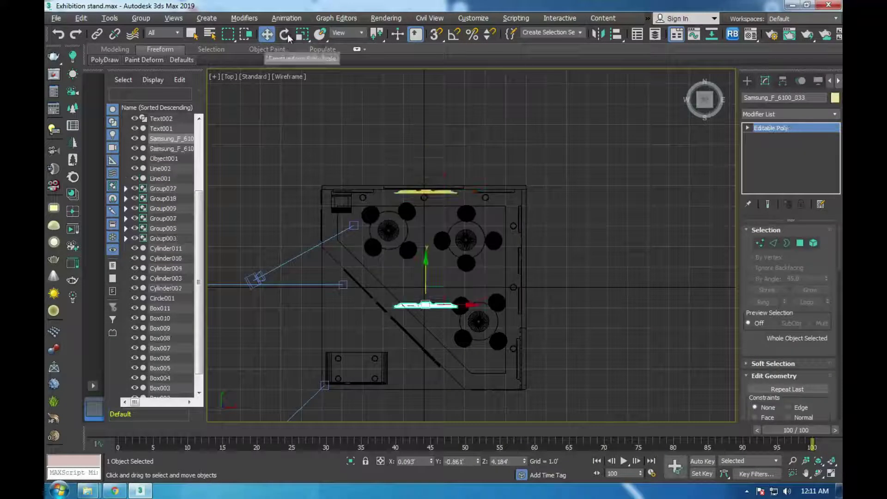
right_click(286, 36)
click(739, 169)
key(l)
key(w)
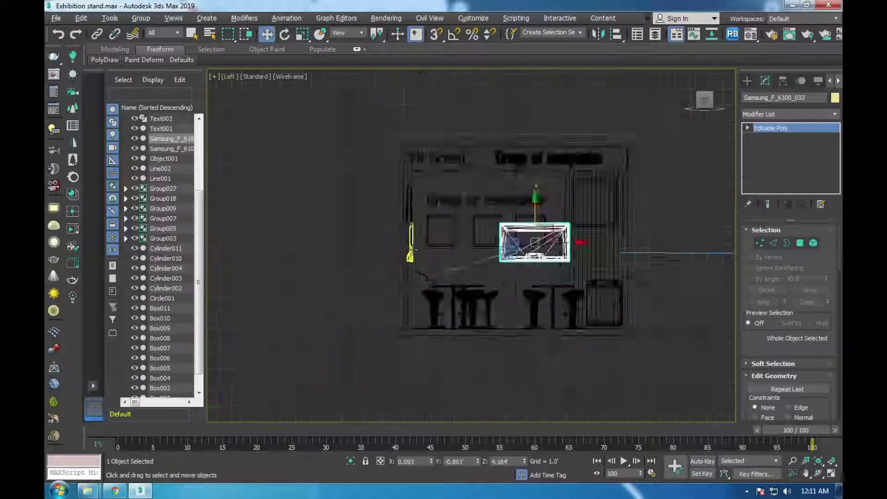
scroll(532, 249, up, 2)
drag(489, 257, 570, 257)
scroll(530, 241, up, 2)
Adjust the TV copy's height and push it against the red side wall
click(581, 217)
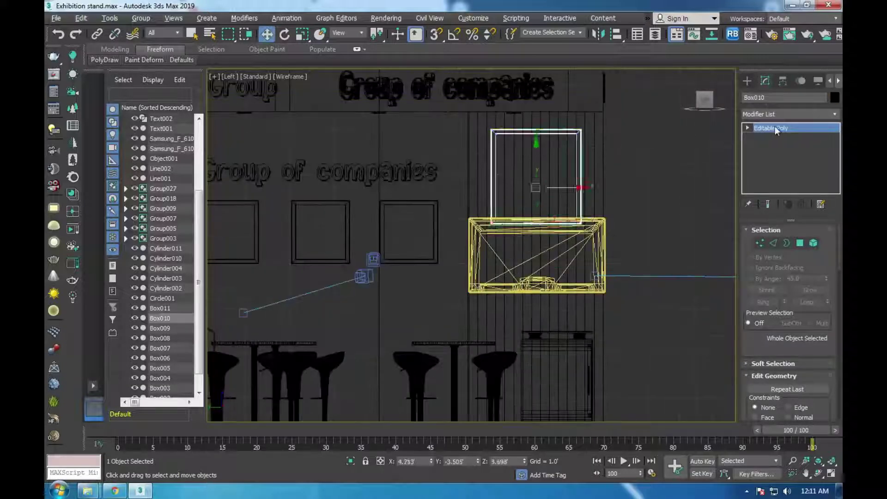
key(1)
click(793, 128)
click(536, 259)
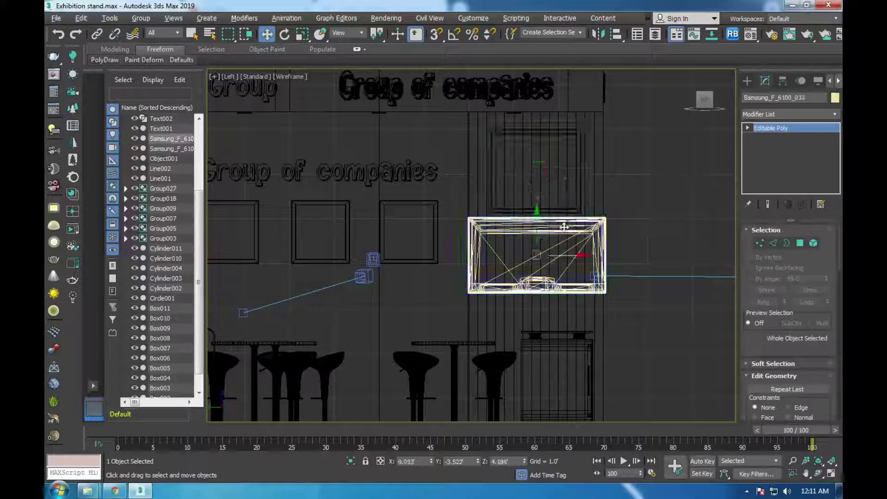
scroll(527, 263, up, 2)
key(r)
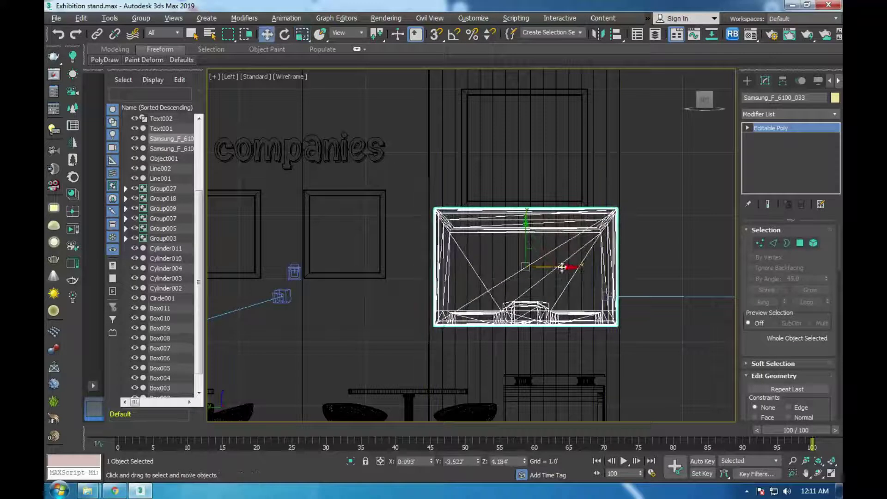
drag(526, 257, 525, 260)
key(t)
scroll(419, 210, up, 3)
drag(420, 210, 600, 208)
key(l)
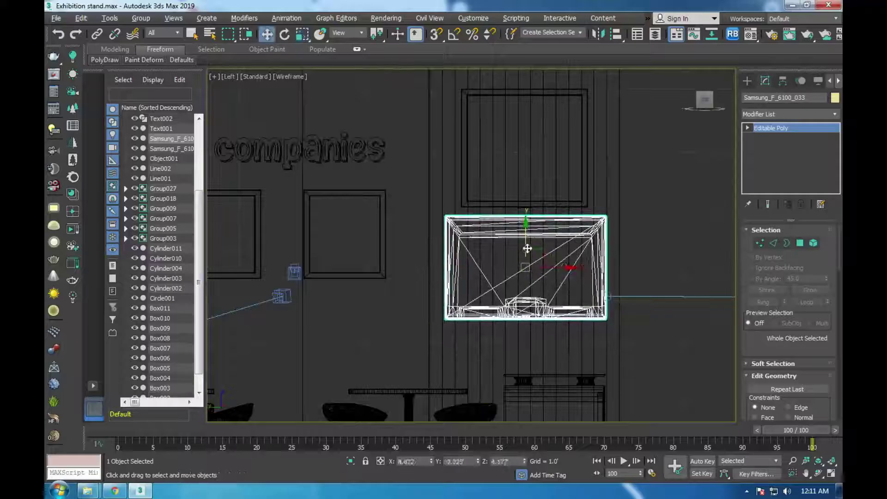
Orbit the perspective view to check the TV copy on the side wall
key(alt+w)
key(f)
key(alt+w)
key(p)
mouse_move(615, 201)
alt+middle_down()
mouse_move(591, 178)
mouse_move(559, 177)
alt+middle_up()
scroll(591, 178, down, 5)
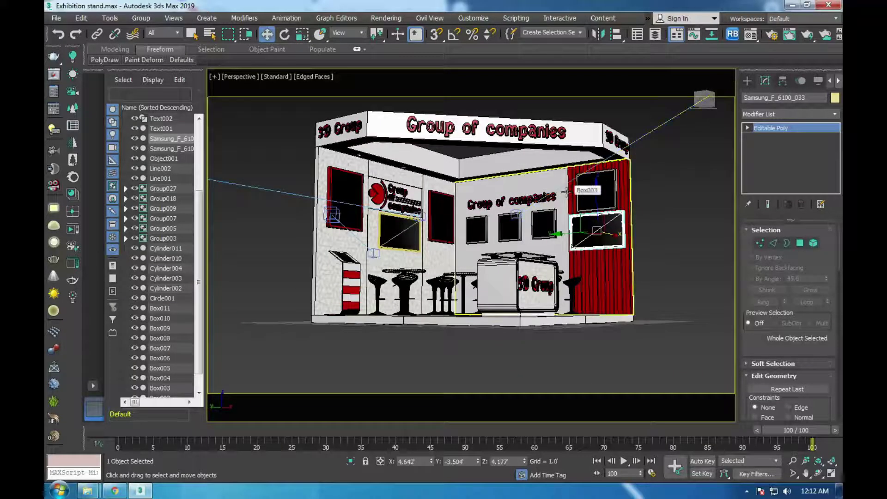
scroll(510, 221, up, 2)
scroll(510, 221, down, 3)
alt+middle_drag(510, 221, 471, 342)
scroll(478, 289, up, 5)
scroll(478, 289, down, 3)
scroll(479, 290, down, 2)
Test-render from VRayCam002, then return to the full-screen Top view
key(c)
key(shift+q)
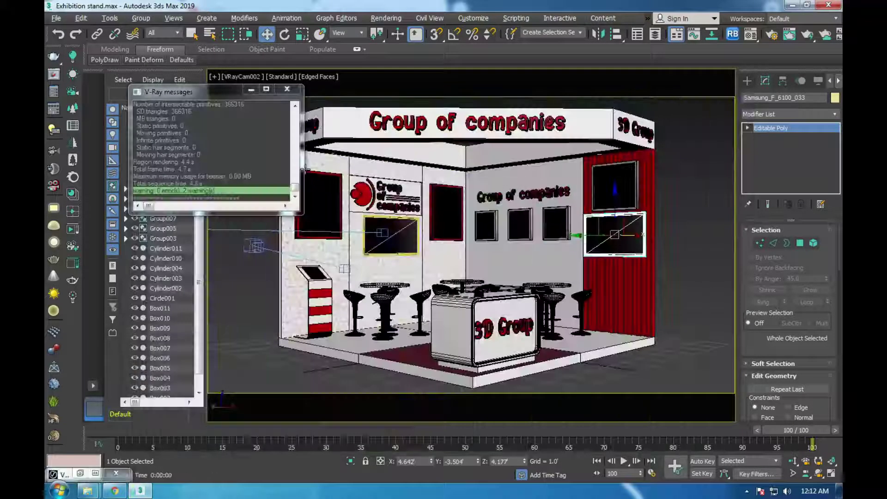
key(alt+w)
click(374, 212)
key(alt+w)
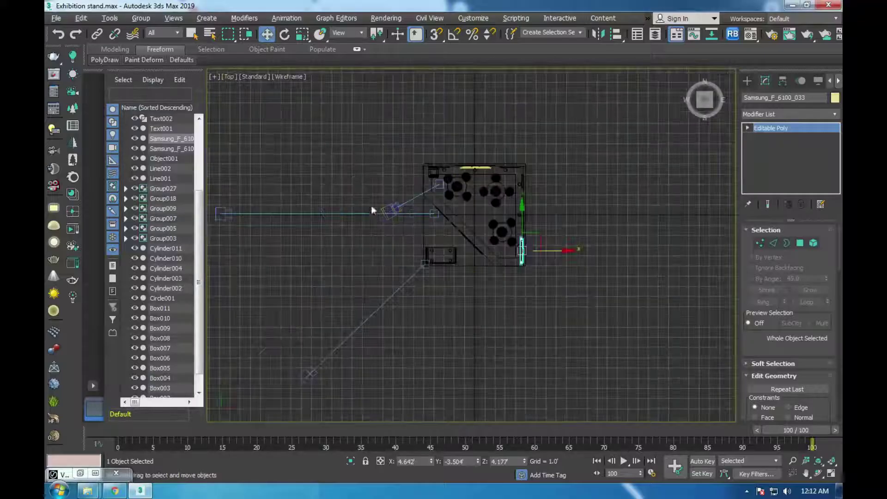
Clone the VRay camera in Top view as VRayCam005 and look through it
shift+drag(309, 375, 500, 364)
click(447, 293)
scroll(401, 351, down, 2)
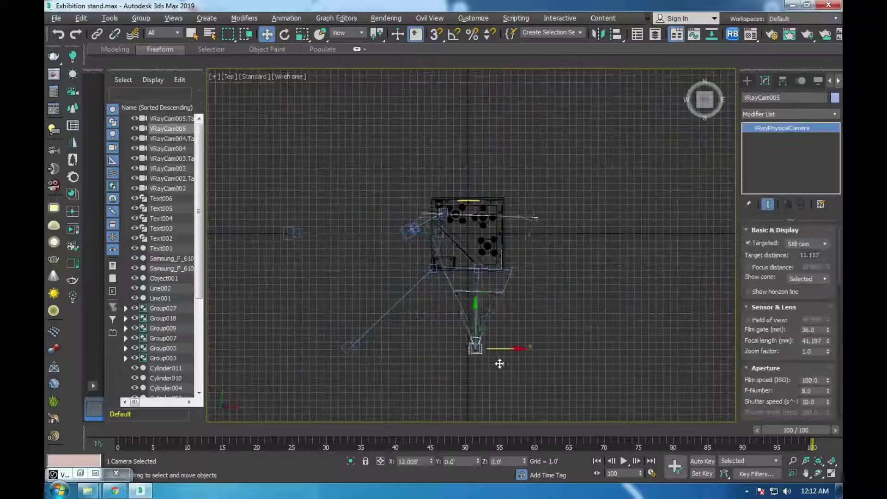
scroll(502, 361, up, 3)
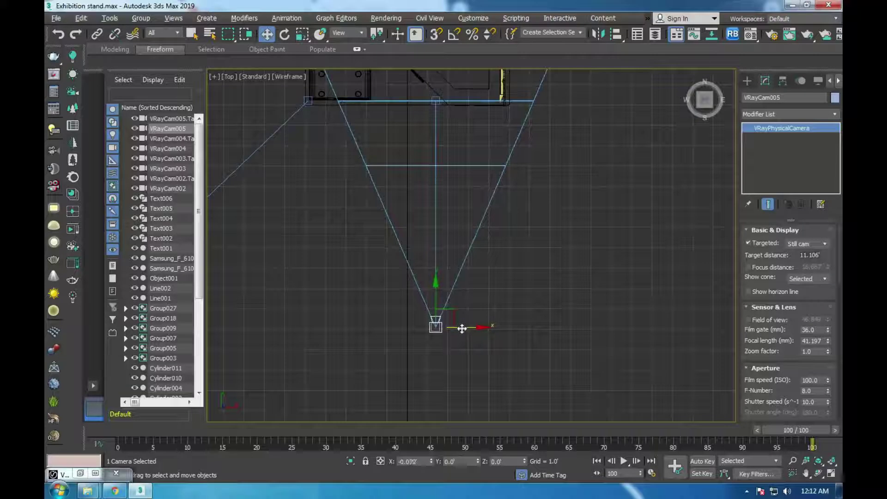
scroll(462, 328, down, 2)
click(448, 213)
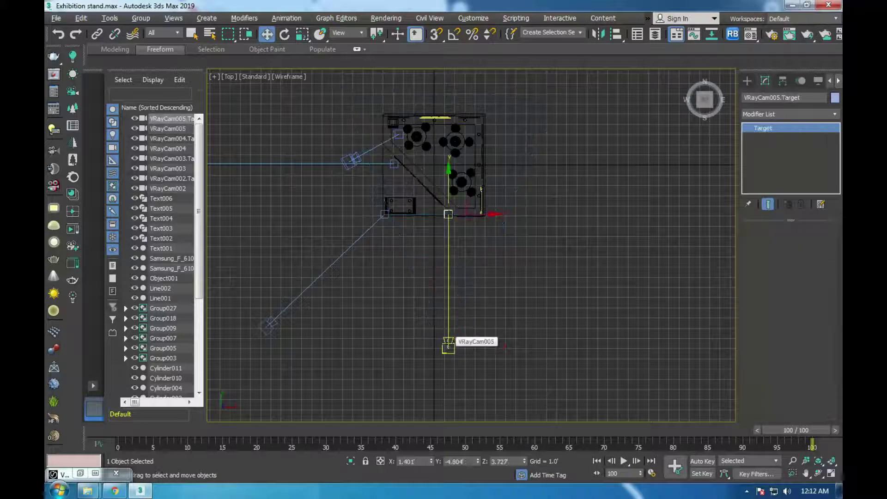
click(448, 224)
key(c)
Pull VRayCam005 back in Top view so it frames the whole stand front-on
key(t)
drag(425, 328, 425, 335)
key(alt+w)
key(alt+w)
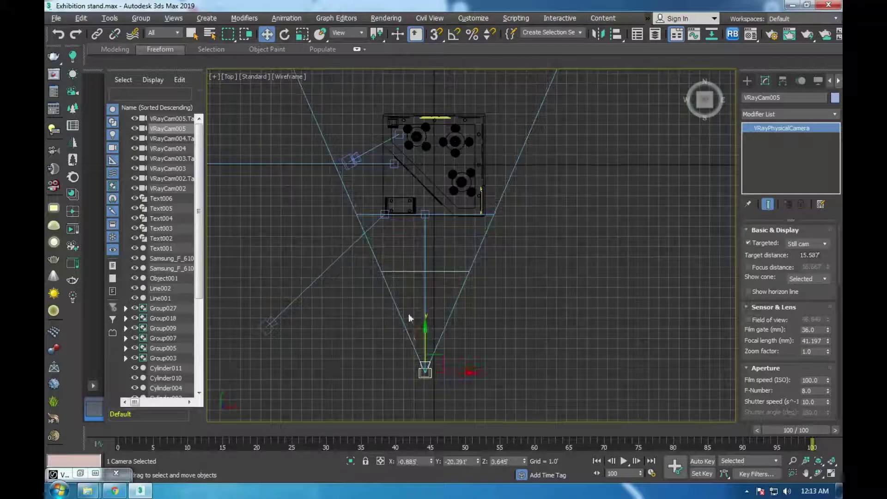
key(c)
middle_drag(576, 311, 556, 312)
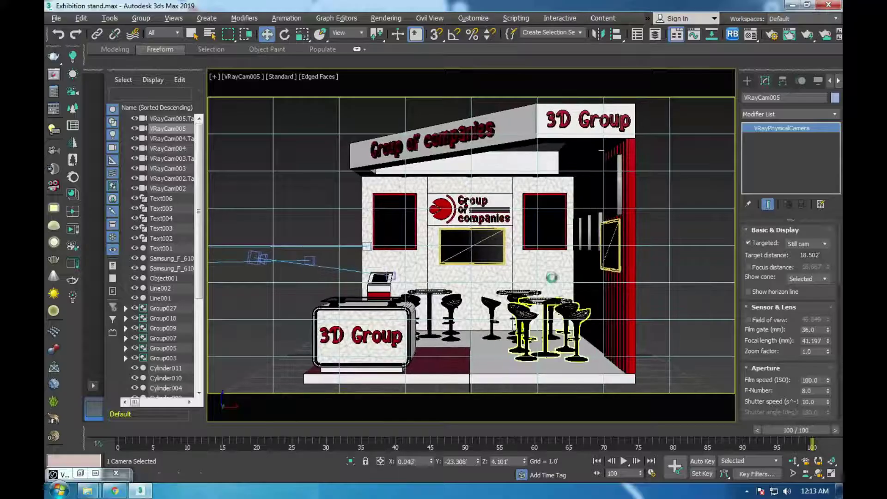
Select VRayCam005's target and camera from the view menu, then select VRayCam002 in Top view
click(254, 77)
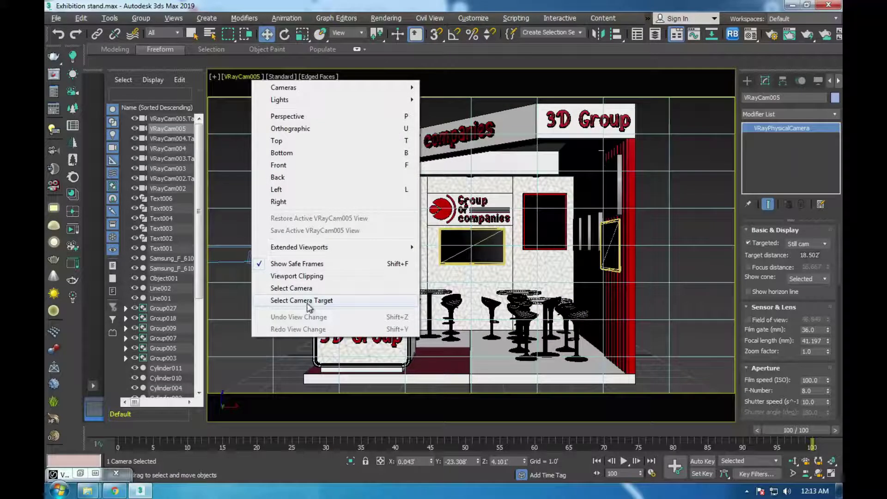
click(307, 300)
click(253, 76)
click(261, 289)
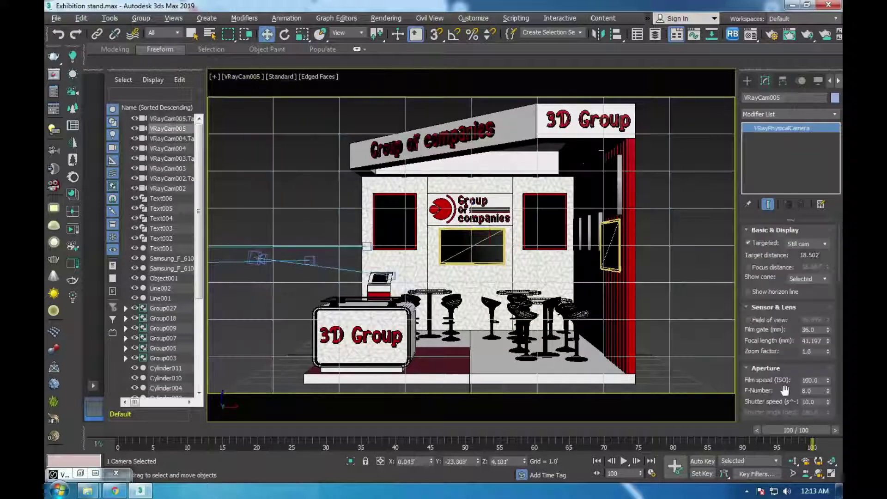
click(693, 249)
key(t)
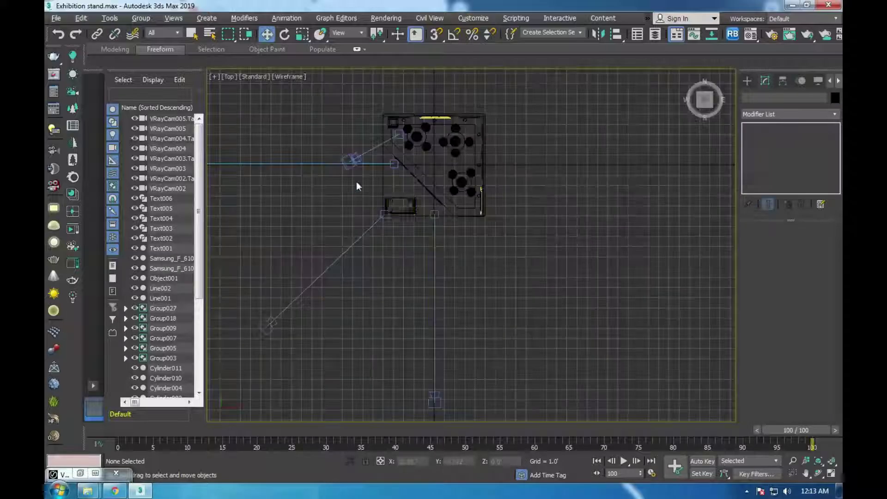
click(385, 217)
Clone a camera in Front view as VRayCam006 and re-aim its target at the stand
key(f)
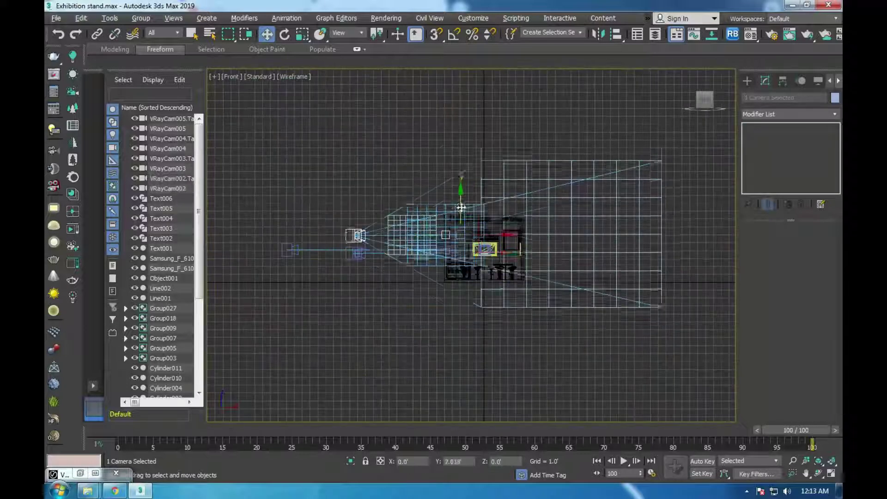
shift+drag(462, 218, 458, 168)
key(Return)
key(c)
click(423, 195)
double_click(423, 195)
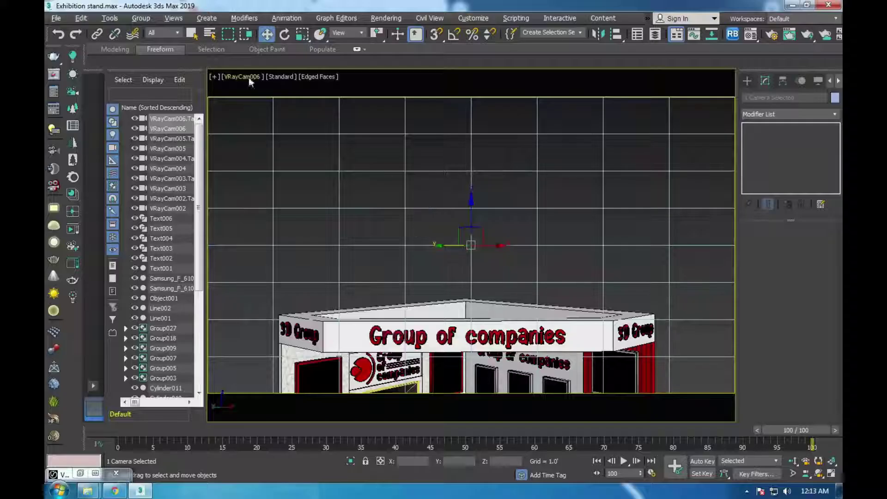
click(475, 221)
drag(475, 220, 467, 259)
Lower VRayCam006's zoom factor to 0.86 so the stand fits the view
key(f)
click(354, 187)
key(c)
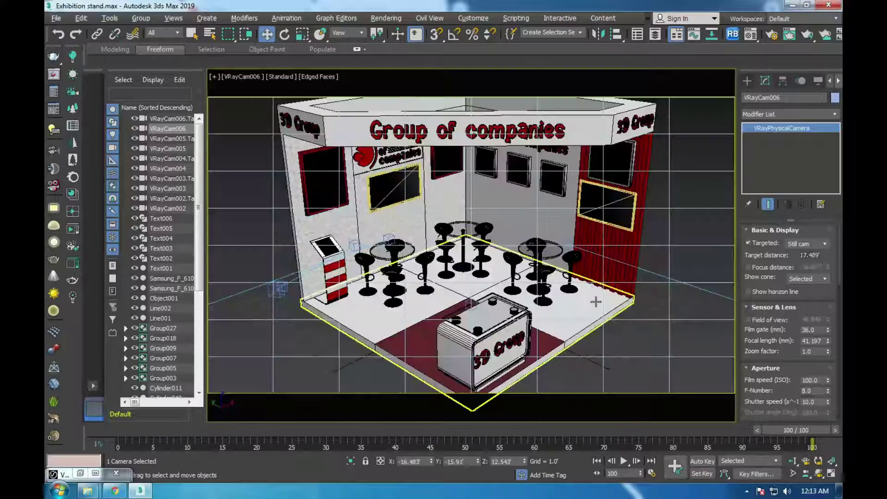
drag(827, 351, 827, 364)
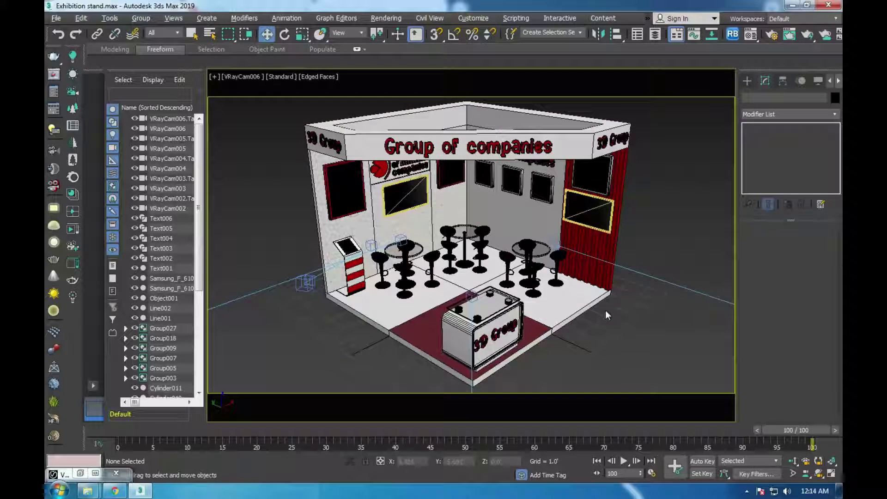
click(605, 312)
Test-render the VRayCam006 view, close the messages log, and maximize the Top view
key(shift+q)
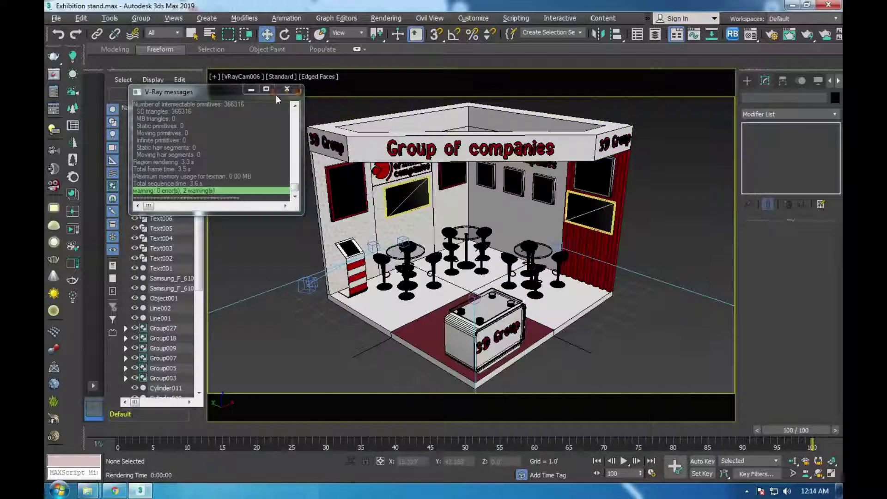
click(286, 89)
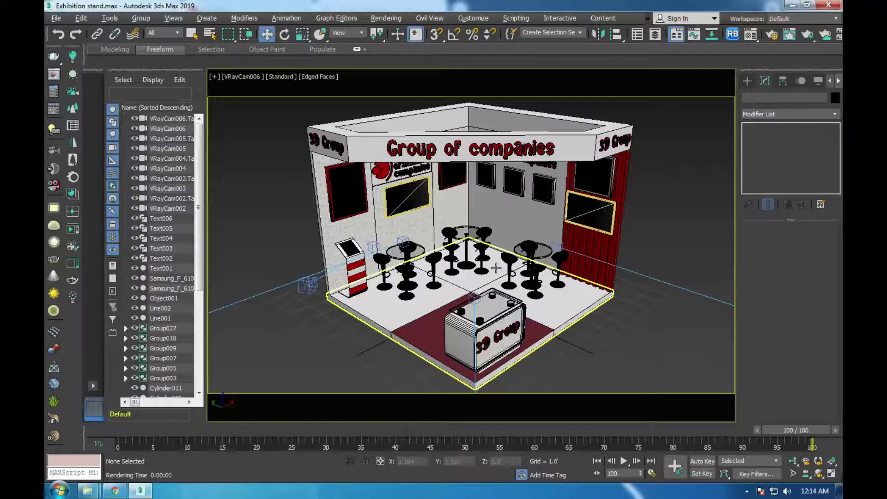
key(alt+w)
click(331, 169)
key(alt+w)
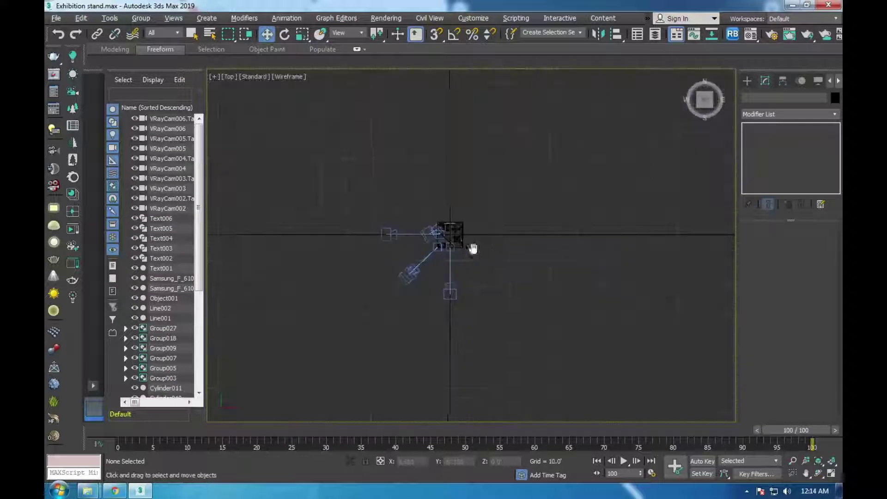
Draw a Plane in Top view and zero its X and Y position
click(746, 81)
click(806, 199)
drag(224, 108, 670, 421)
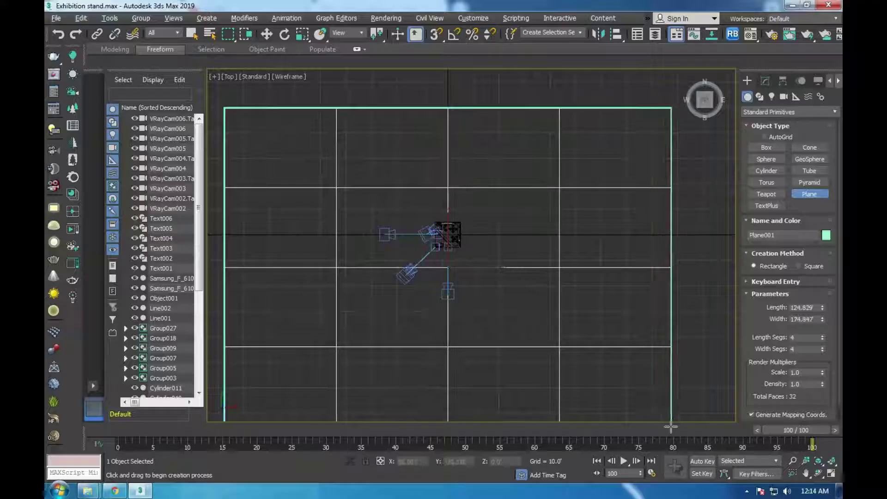
click(765, 81)
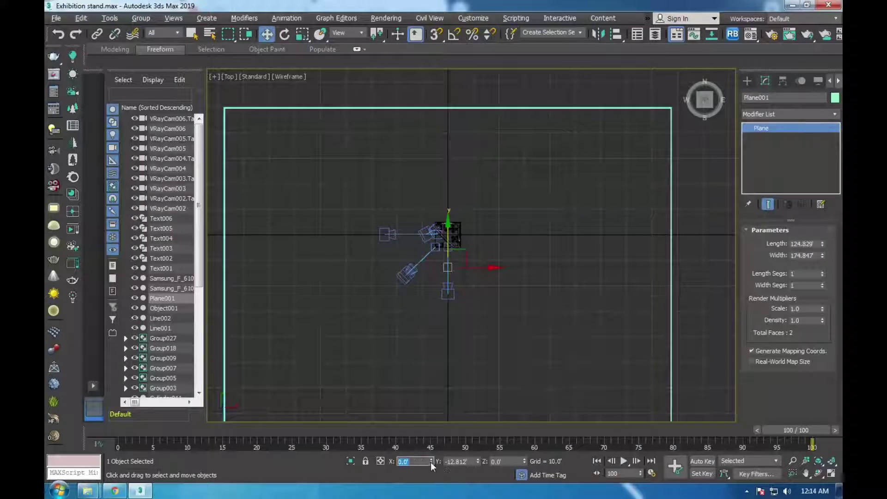
right_click(430, 461)
right_click(478, 461)
Set the ground plane's Length to 216' and Width to 190'
scroll(586, 240, down, 2)
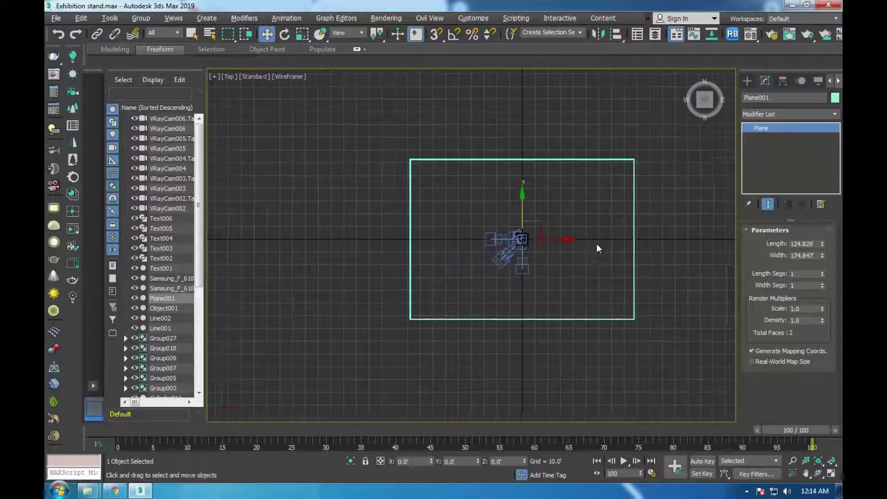
scroll(596, 243, up, 1)
double_click(803, 243)
text(100)
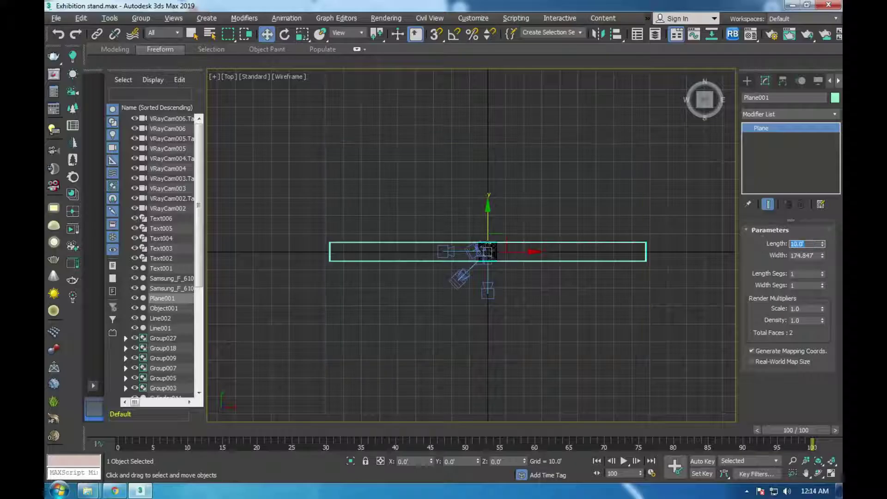
key(Return)
text(100)
key(Return)
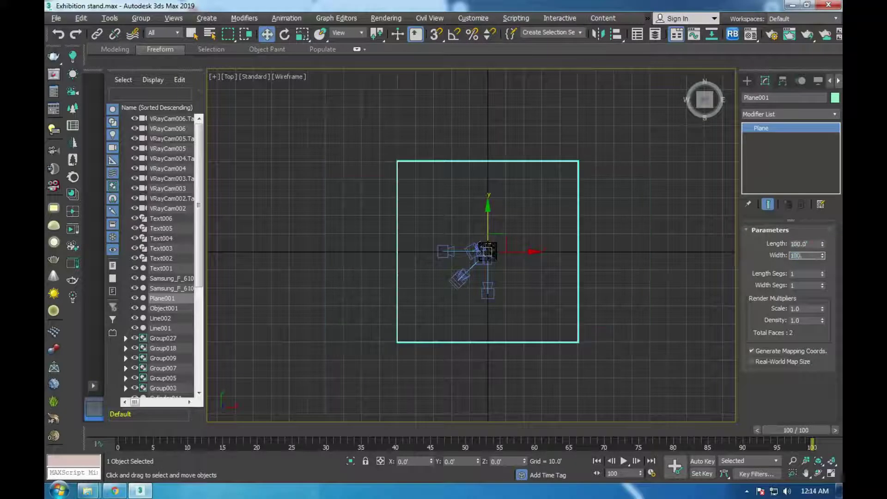
key(c)
drag(823, 255, 825, 233)
Give the plane the 'flooooooor black' material with black Diffuse and light grey Reflect
key(m)
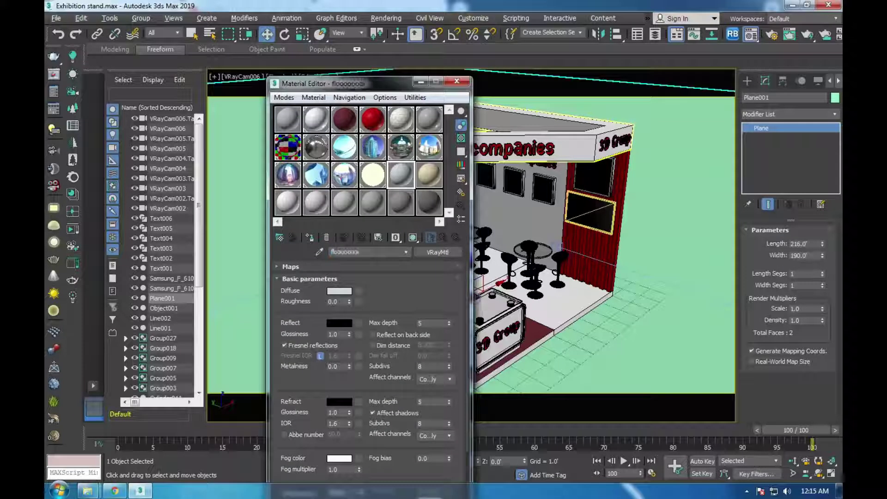
click(333, 292)
mouse_move(459, 74)
mouse_down()
mouse_move(459, 153)
mouse_move(459, 83)
mouse_up()
click(646, 170)
click(339, 323)
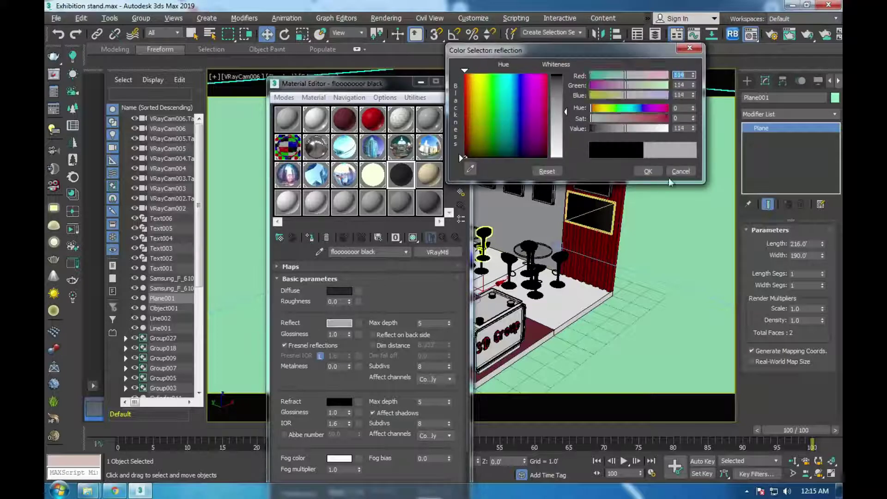
click(646, 170)
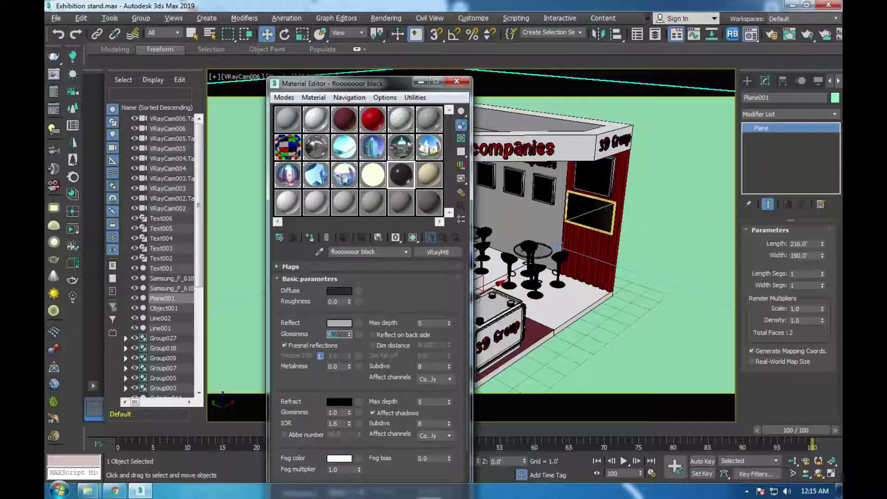
key(m)
key(alt+w)
key(alt+w)
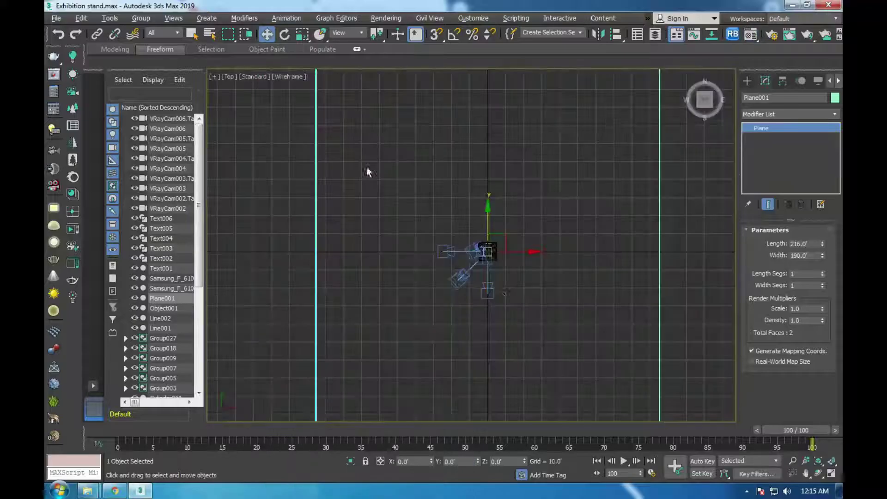
click(664, 277)
Draw a VRayLight plane over the stand with Affect reflections turned off
scroll(579, 239, up, 3)
click(747, 81)
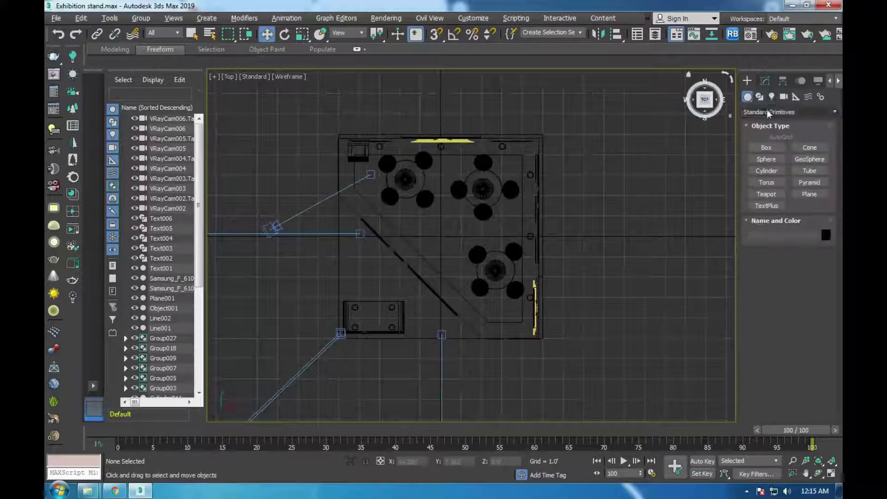
click(771, 96)
click(779, 112)
click(763, 145)
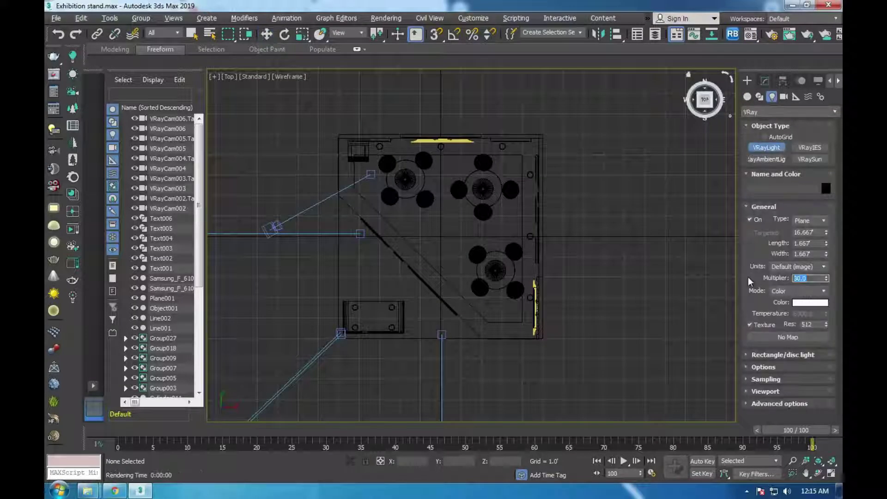
text(5)
click(764, 367)
click(763, 381)
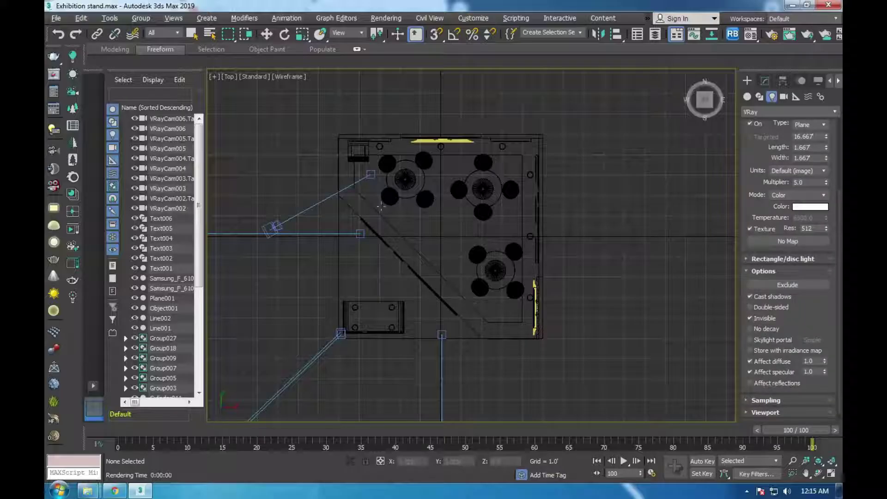
drag(322, 132, 605, 388)
Position the plane light over the stand and raise it above in Front view
key(w)
drag(481, 244, 463, 223)
click(765, 80)
scroll(790, 300, down, 5)
scroll(799, 333, down, 5)
scroll(547, 295, down, 3)
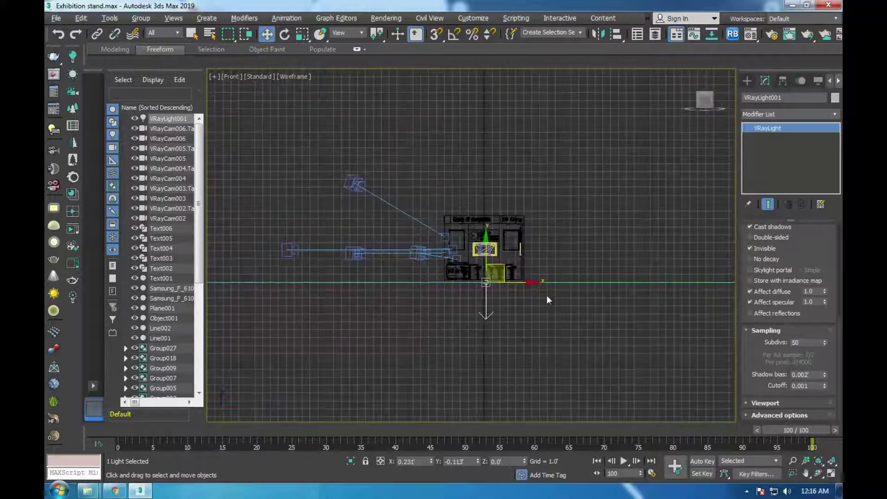
key(f)
drag(439, 277, 441, 87)
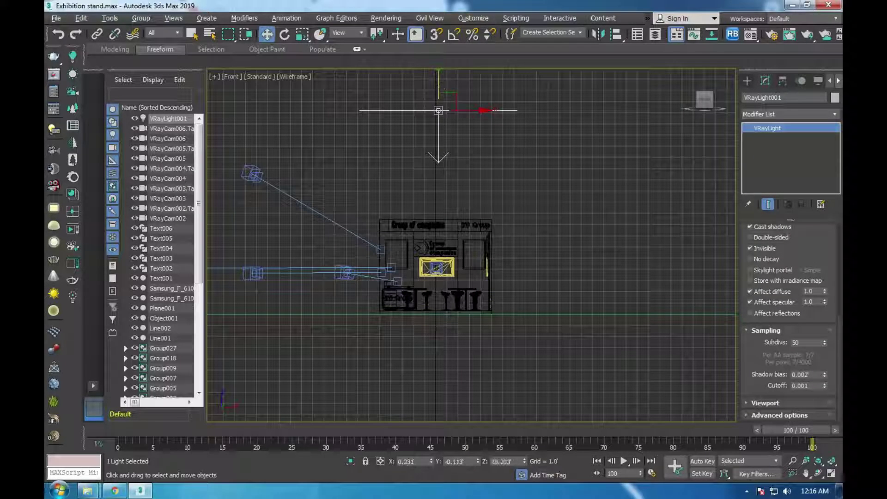
Frame the ground plane and test-render the VRayCam006 view
scroll(426, 319, up, 3)
click(426, 315)
key(z)
key(c)
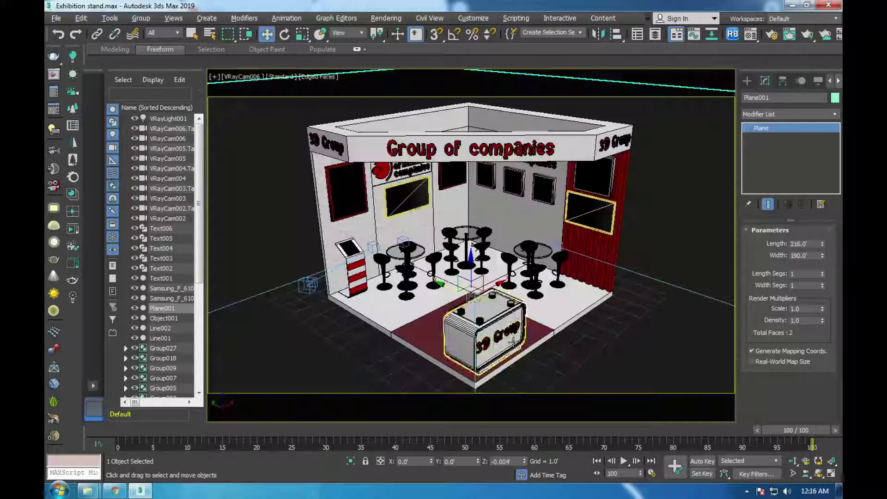
key(shift+q)
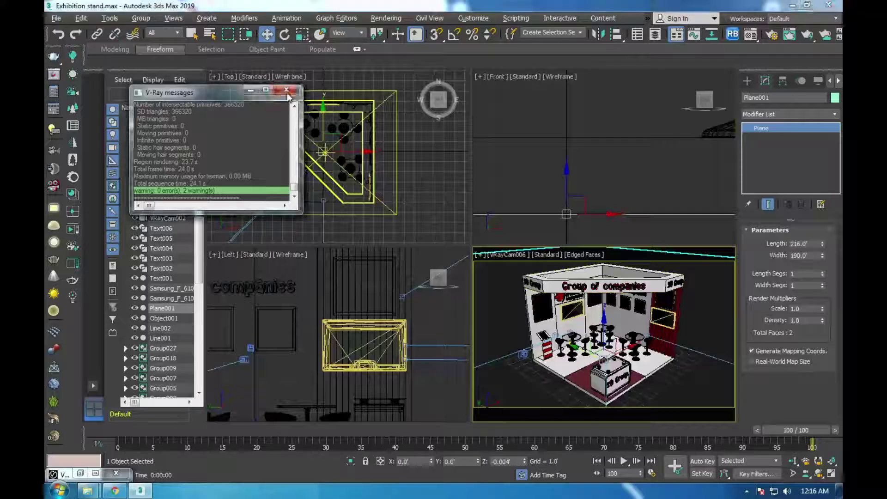
Close the render log, maximize the Front view and centre the stand
click(287, 89)
key(alt+w)
scroll(532, 208, down, 5)
scroll(532, 208, up, 4)
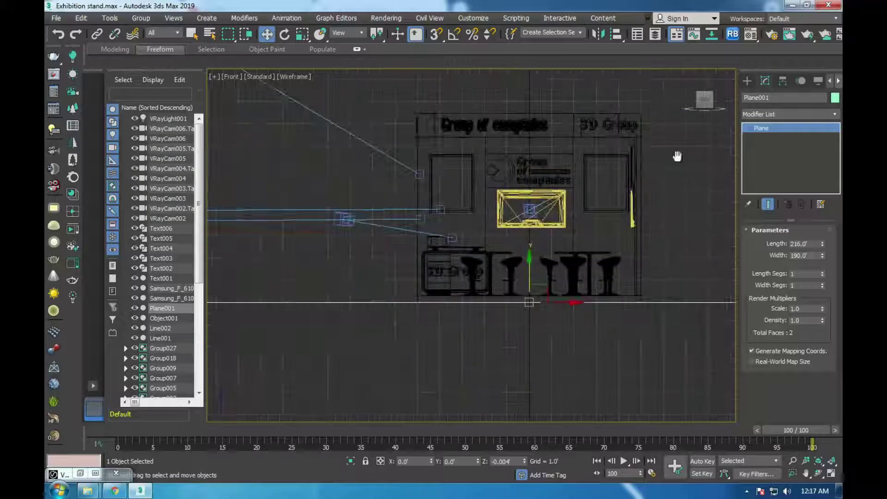
middle_drag(678, 160, 657, 183)
Draw a second VRayLight plane with Multiplier 5 and Temperature mode at 7500 K
click(747, 81)
text(5)
key(Return)
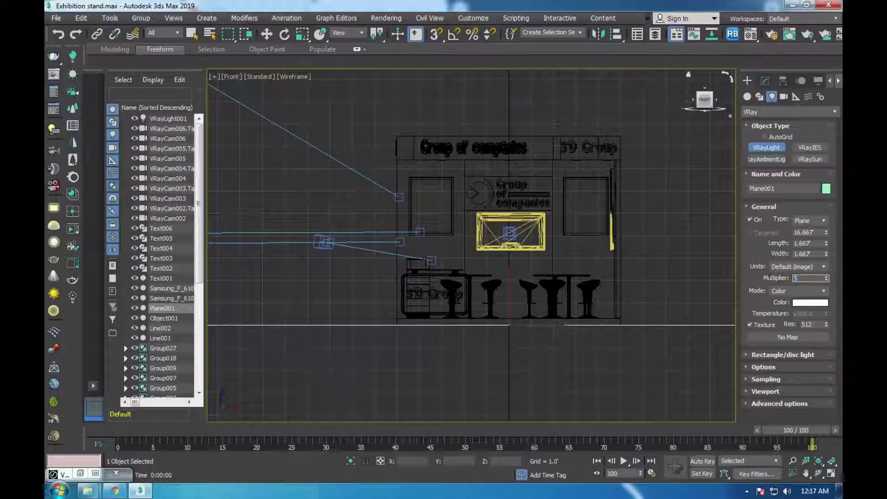
click(799, 291)
click(798, 313)
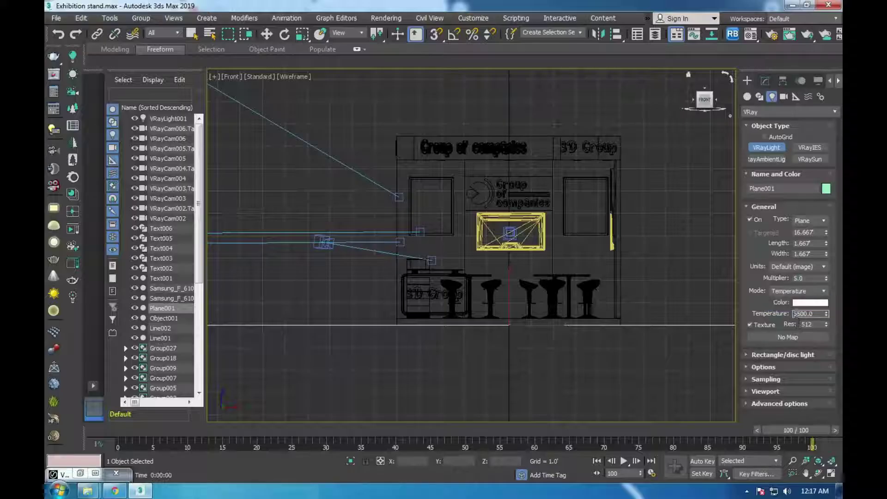
text(7500)
click(763, 367)
click(766, 400)
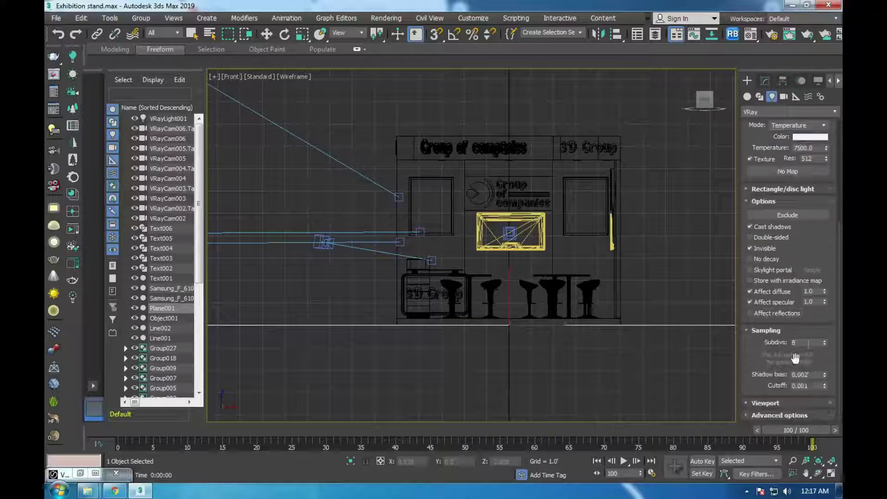
drag(617, 318, 398, 138)
Tilt the new plane light at an angle toward the stand
key(w)
key(alt+w)
key(alt+w)
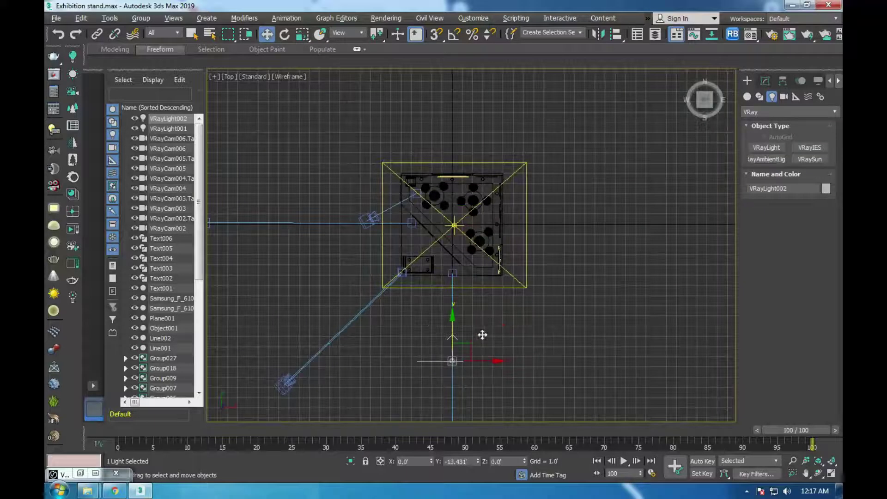
key(l)
key(e)
mouse_move(544, 251)
mouse_down()
mouse_move(518, 203)
mouse_move(575, 237)
mouse_up()
key(w)
Clone the light as VRayLight003 and rotate the copy via Transform Type-In
key(e)
key(t)
key(w)
shift+drag(456, 391, 457, 333)
click(442, 294)
key(e)
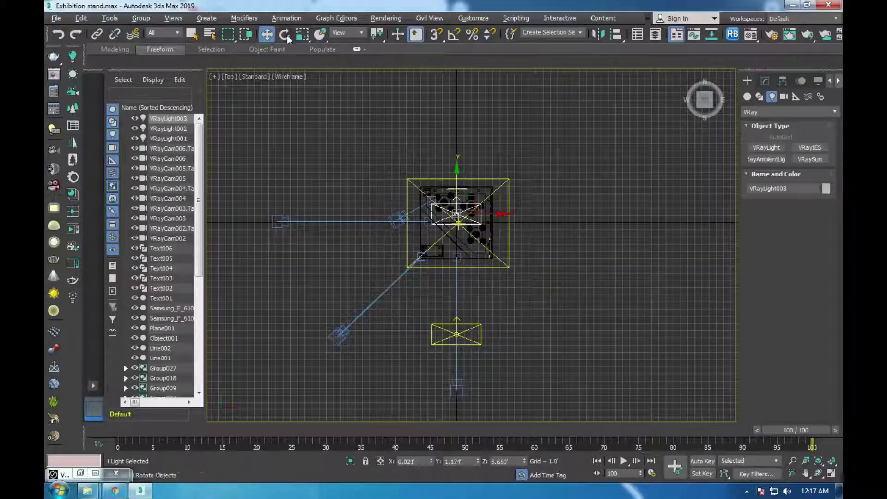
key(F12)
key(Return)
key(F12)
Move the copied light into place above the stand in Front view
key(f)
key(w)
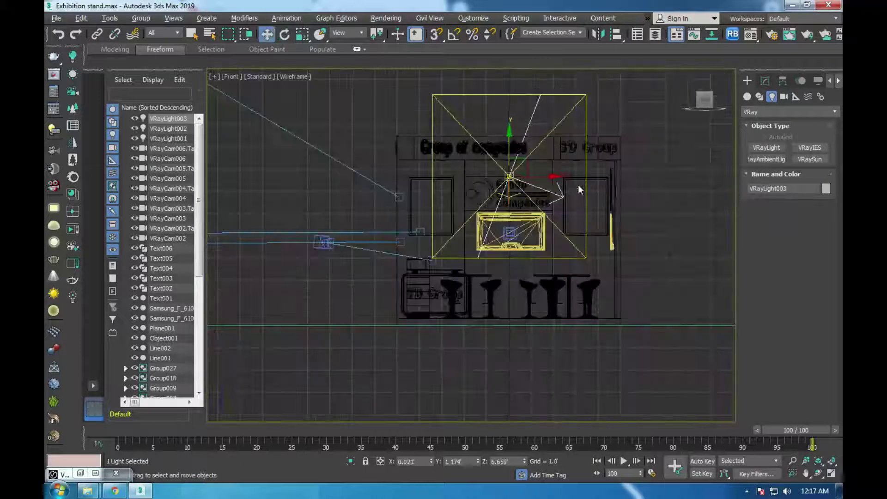
mouse_move(396, 214)
mouse_down()
mouse_move(442, 211)
mouse_move(347, 200)
mouse_move(392, 222)
mouse_up()
key(t)
scroll(369, 212, up, 2)
Render the VRayCam006 view showing the three plane lights and dark reflective floor
key(c)
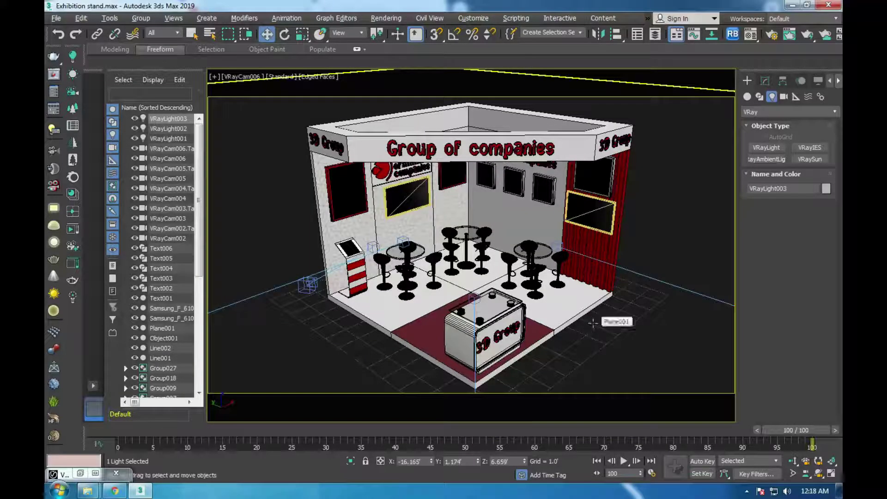
key(shift+q)
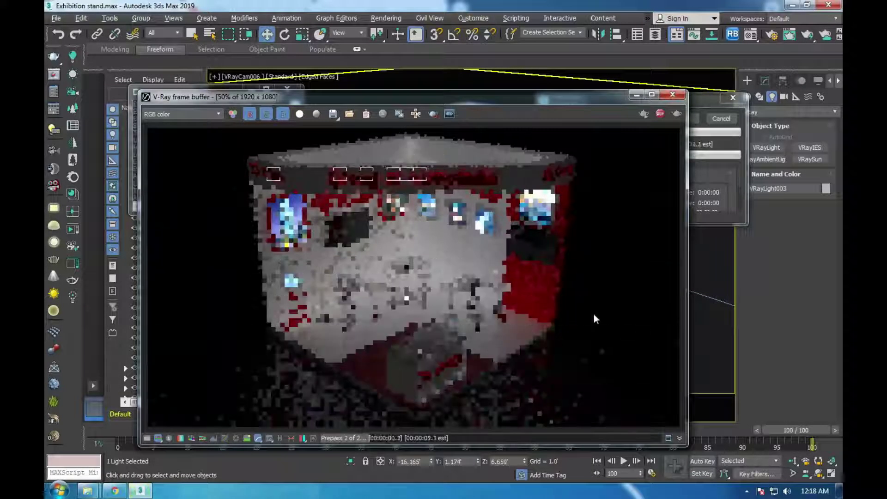